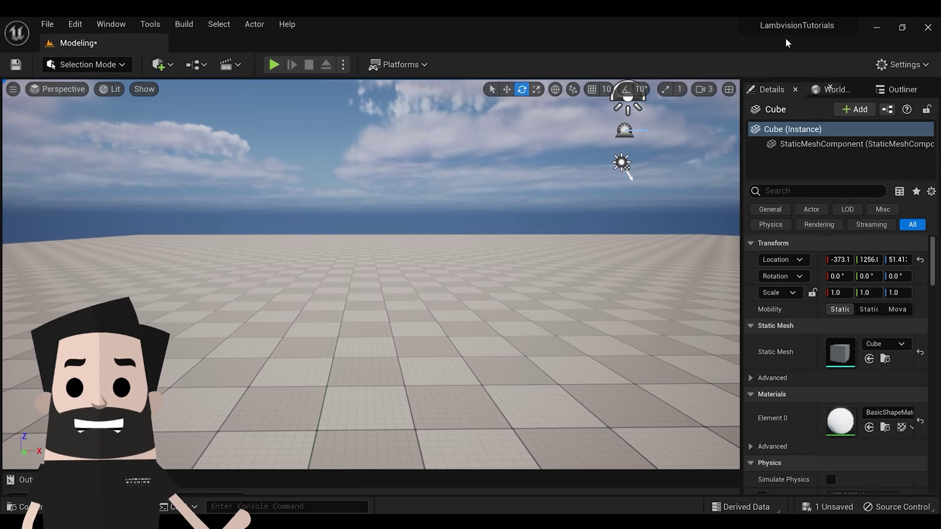
Step: Add a Cube shape to the level, stay in Selection Mode, and widen the Details panel
click(158, 64)
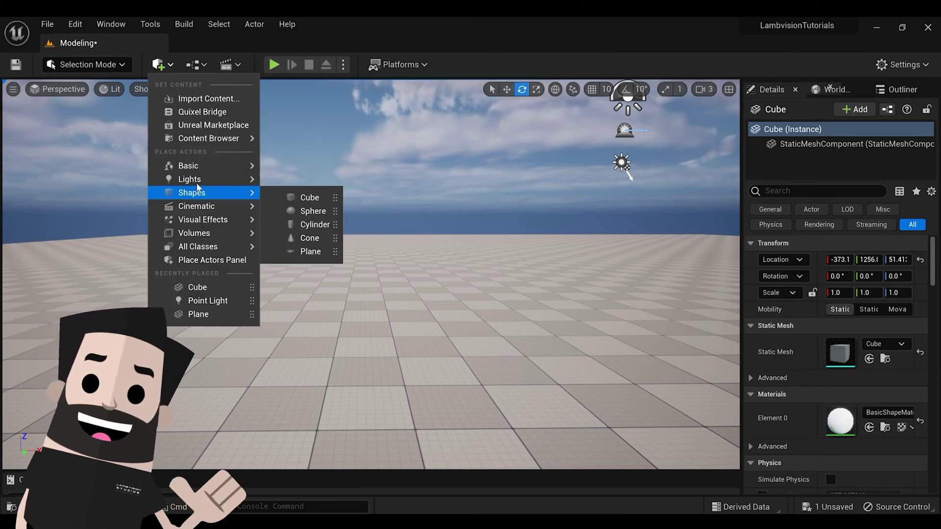
click(130, 46)
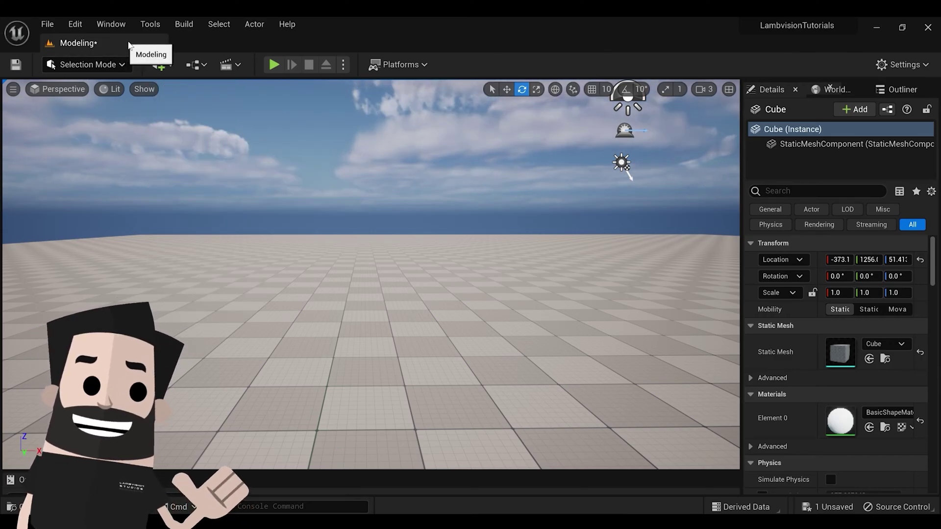
click(167, 65)
click(162, 65)
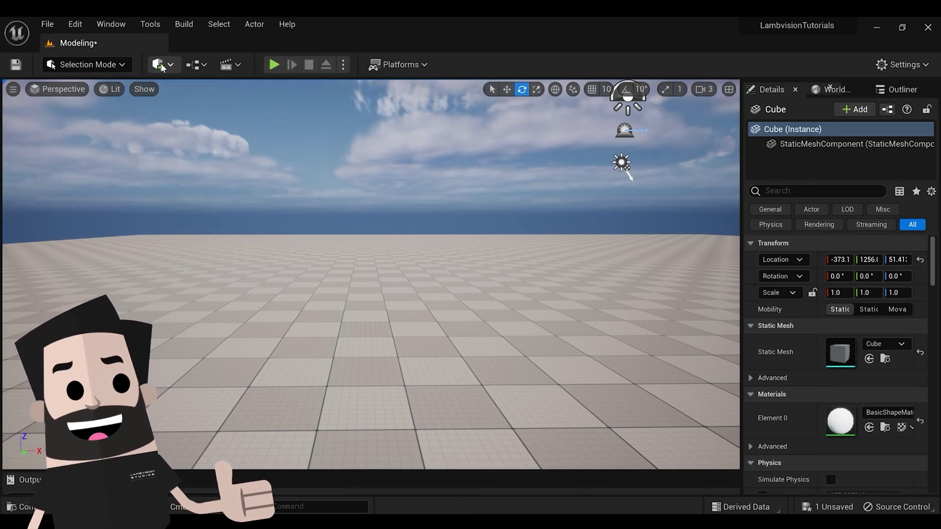
click(162, 65)
mouse_move(205, 193)
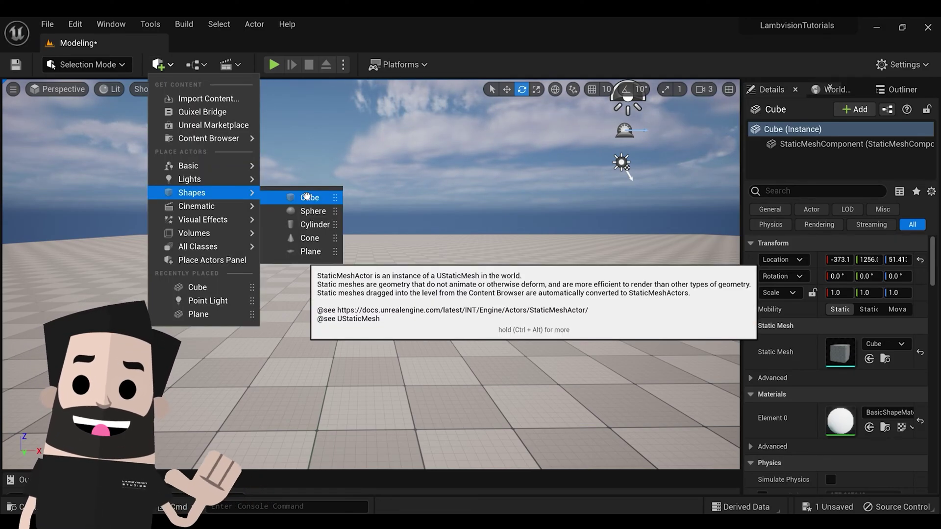
click(307, 197)
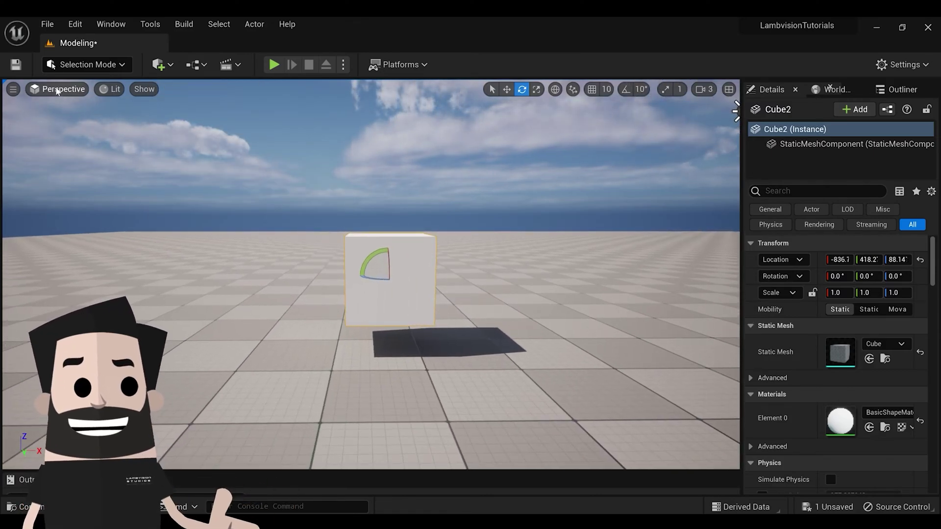
click(72, 66)
click(72, 65)
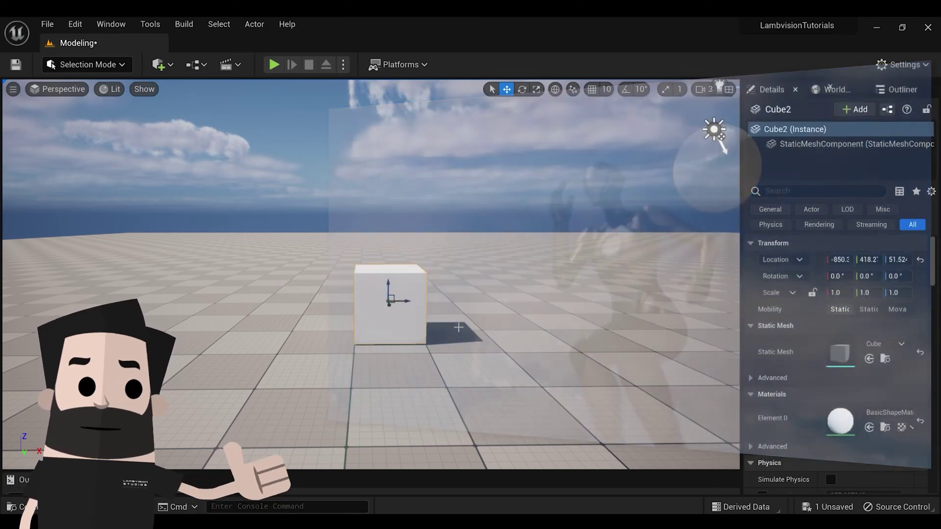
drag(743, 360, 606, 360)
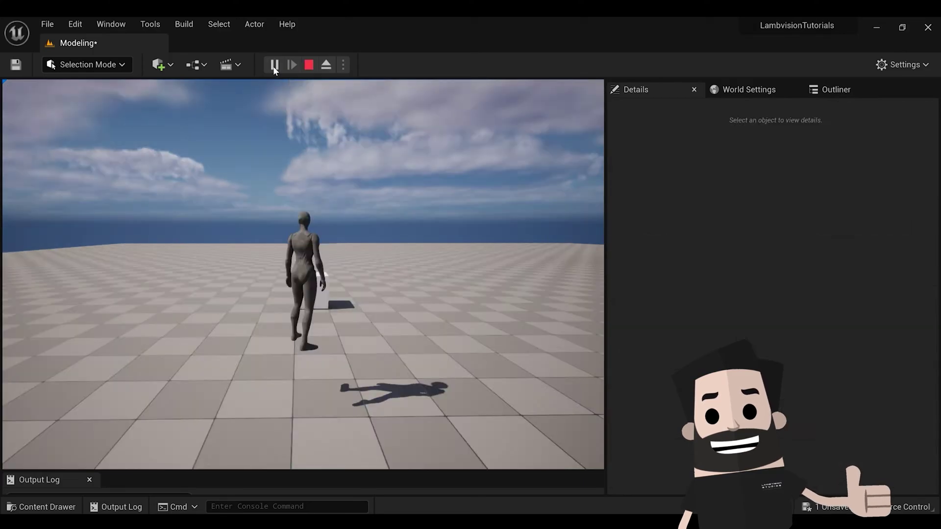
Step: Play the level in the viewport and run the character against the new cube from several sides
click(273, 65)
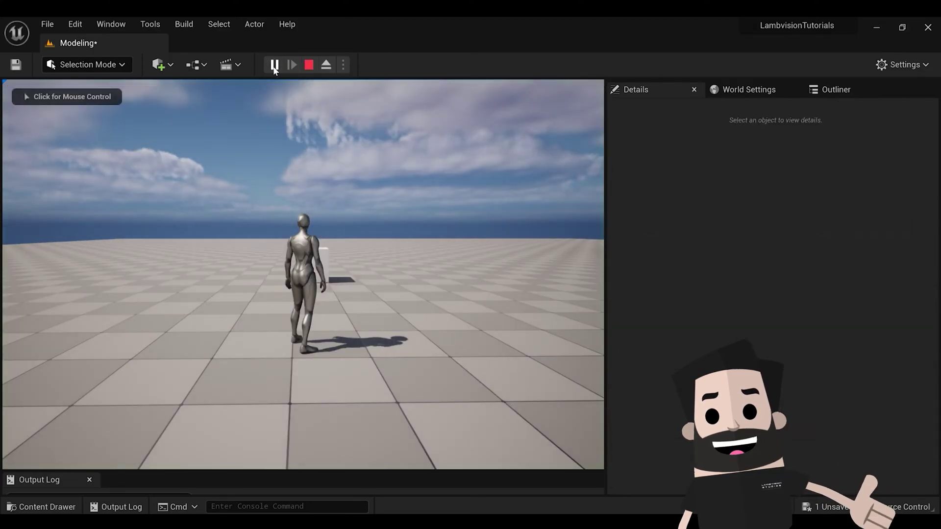
click(425, 353)
key(w)
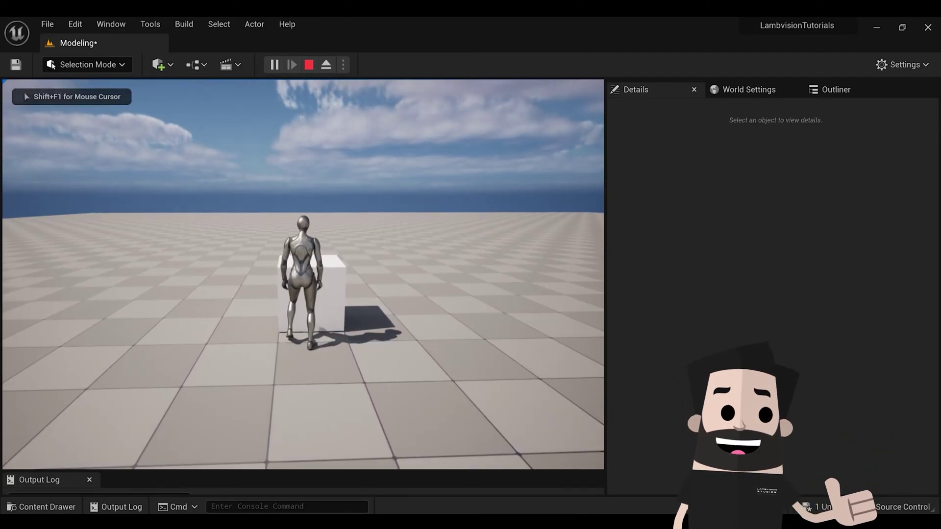
key(a)
key(w)
key(d)
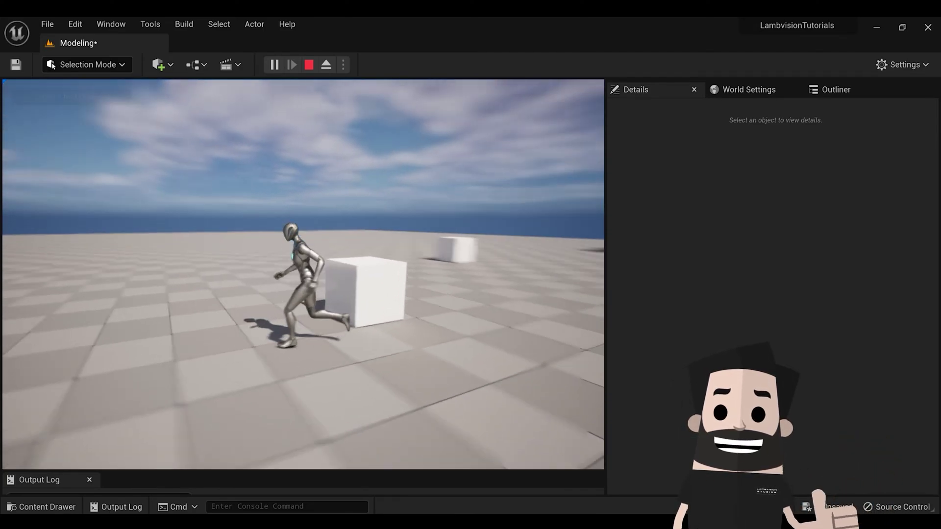
key(s)
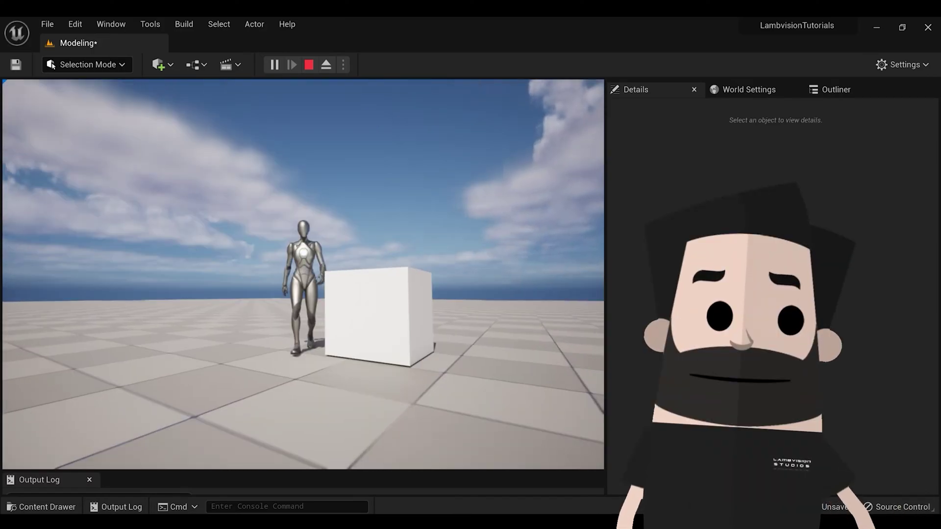
key(d)
key(w)
key(d)
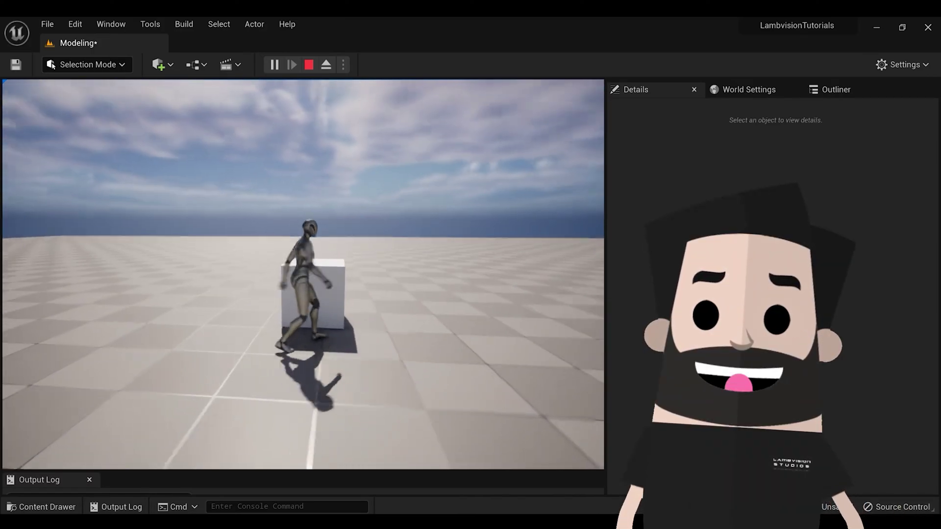
key(w)
key(d)
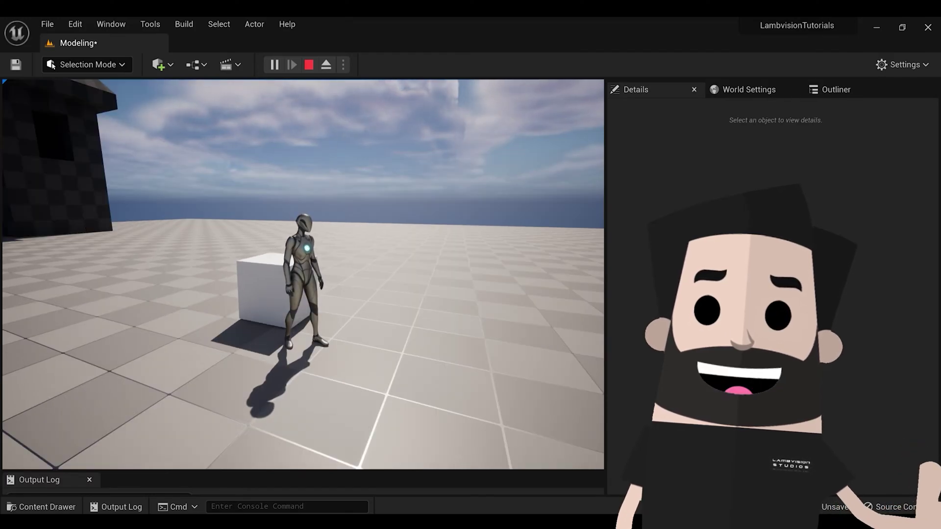
Step: Jump the character onto the cube, walk around it, and end the play session
key(w)
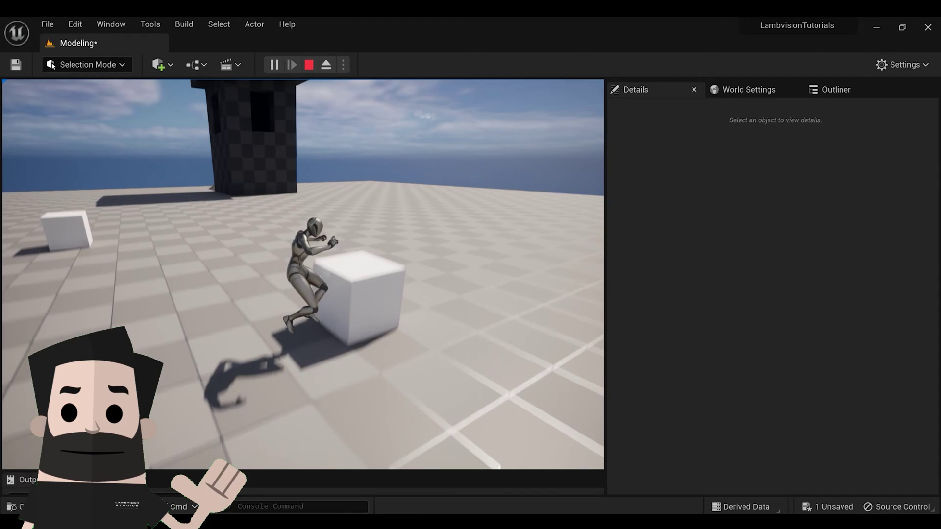
key(w)
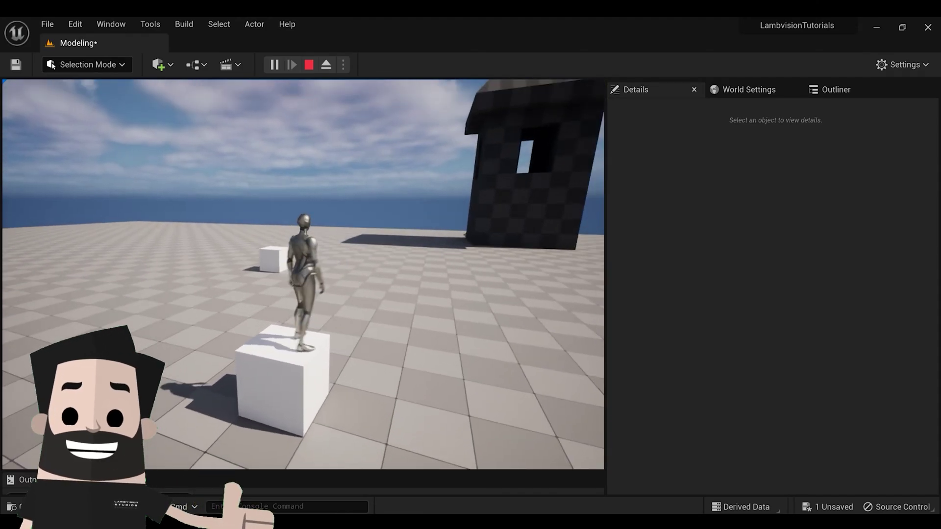
key(a)
key(d)
key(s)
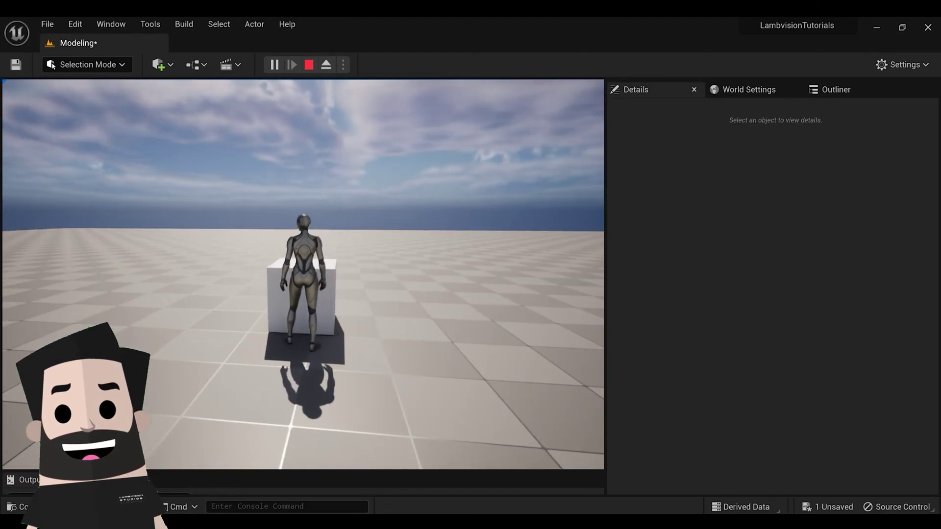
key(Escape)
Step: Find the physics properties of the new cube in a wider Details panel and enable Simulate Physics
click(296, 280)
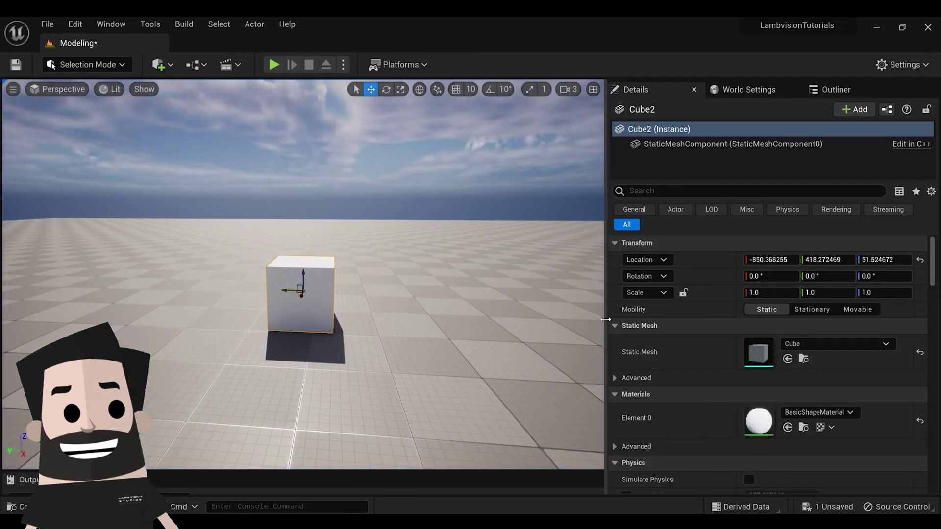
drag(606, 319, 564, 319)
click(661, 130)
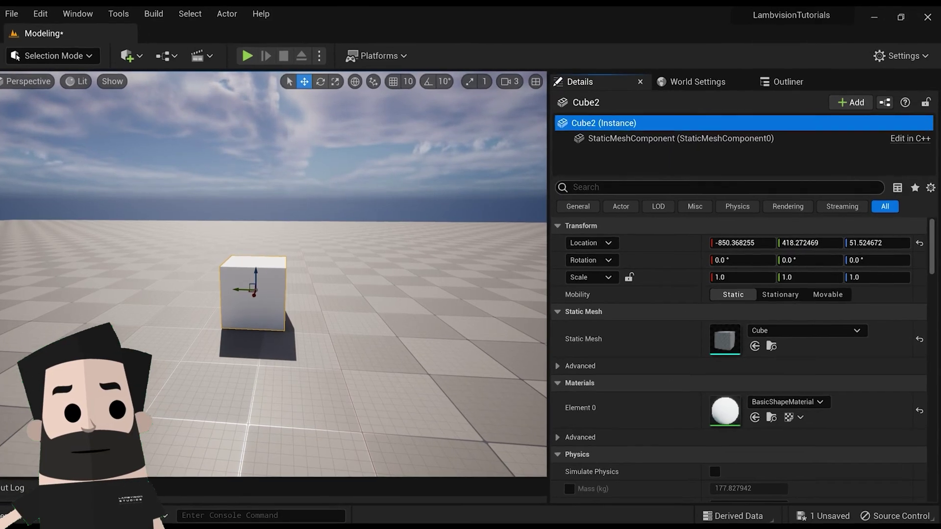
click(637, 191)
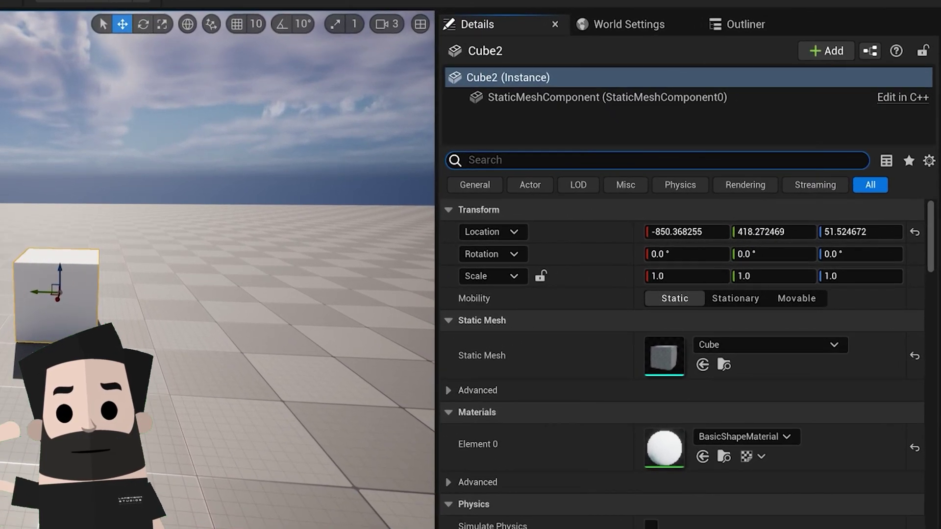
text(physics)
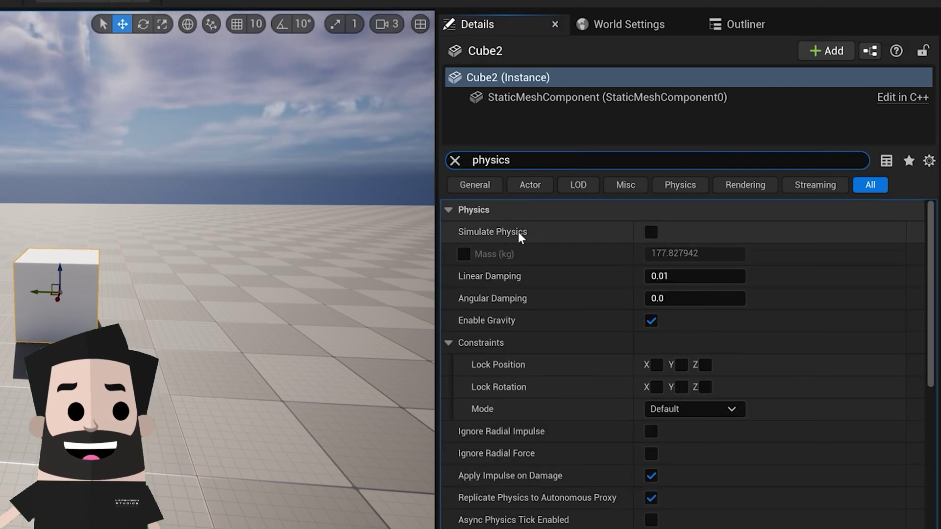
mouse_move(516, 237)
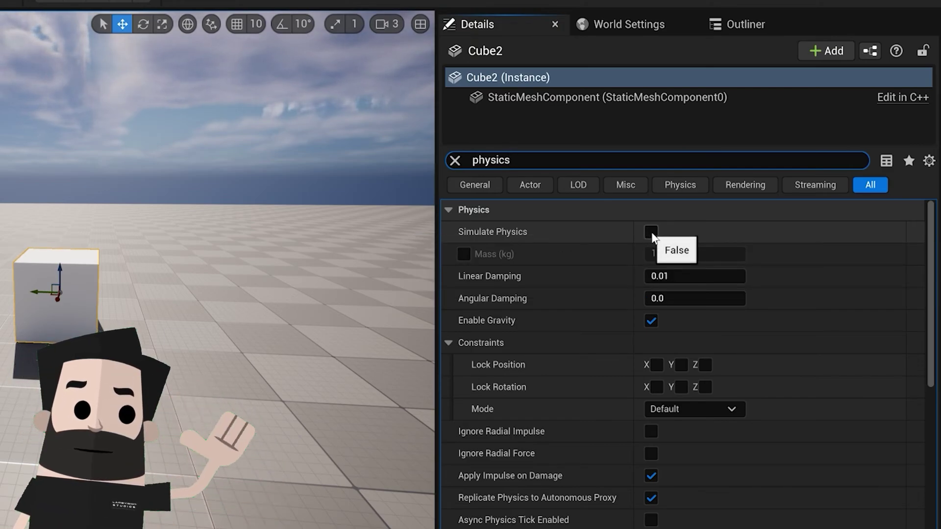
click(651, 232)
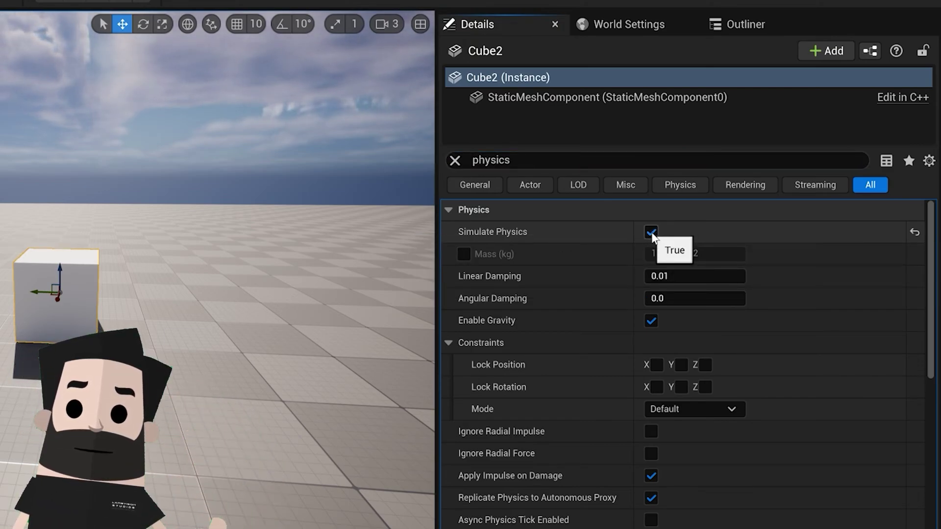
Step: Play the level, push the physics-enabled cube around with the character, and stop playing
right_drag(269, 227, 240, 191)
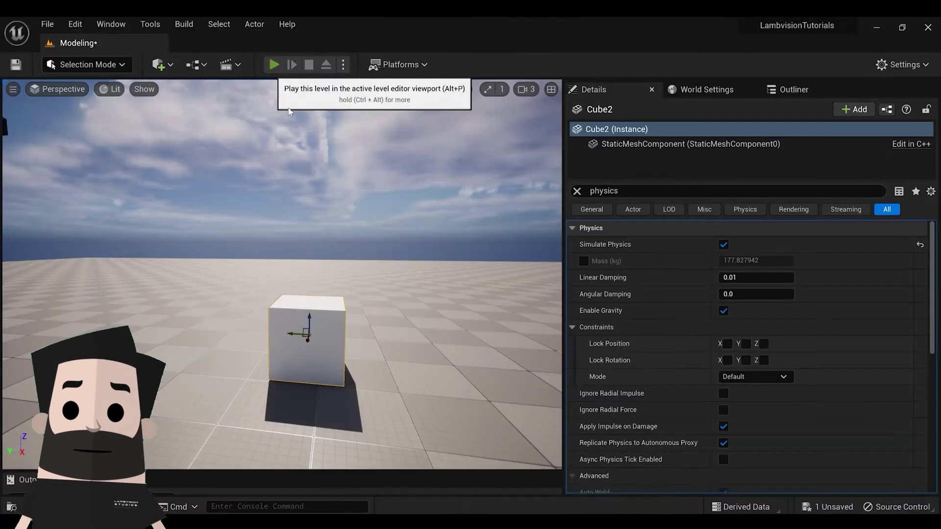
click(274, 64)
key(w)
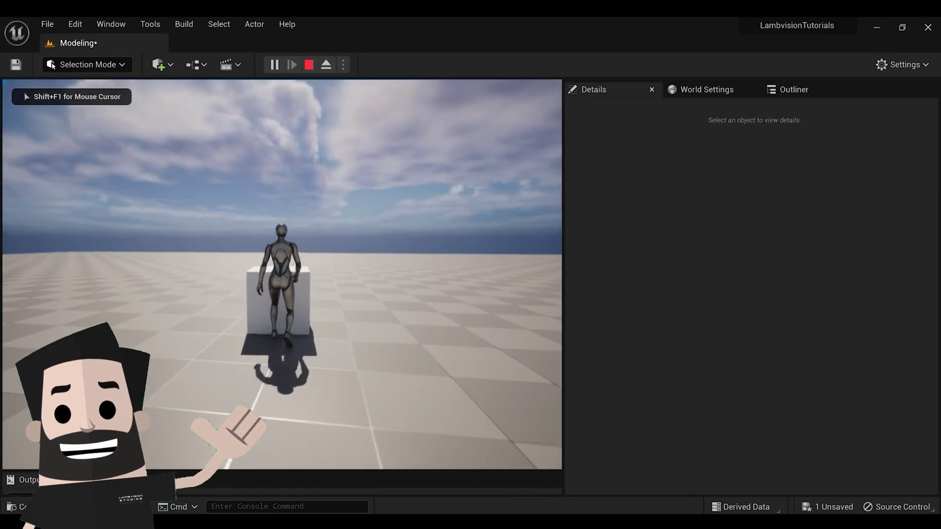
key(d)
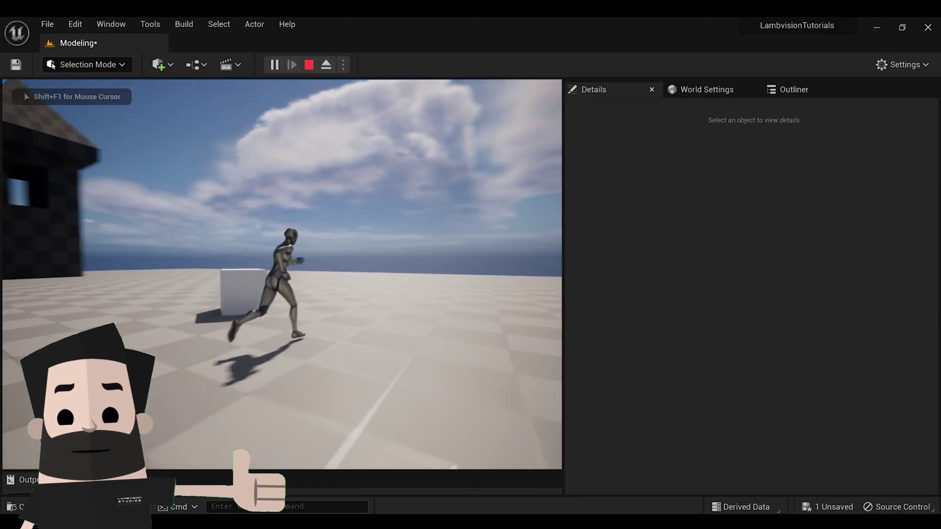
key(w)
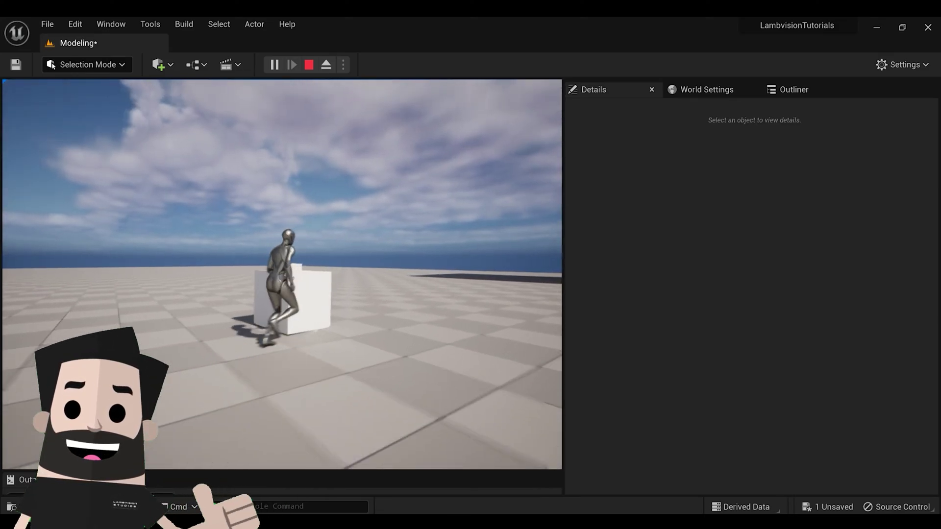
key(d)
key(w)
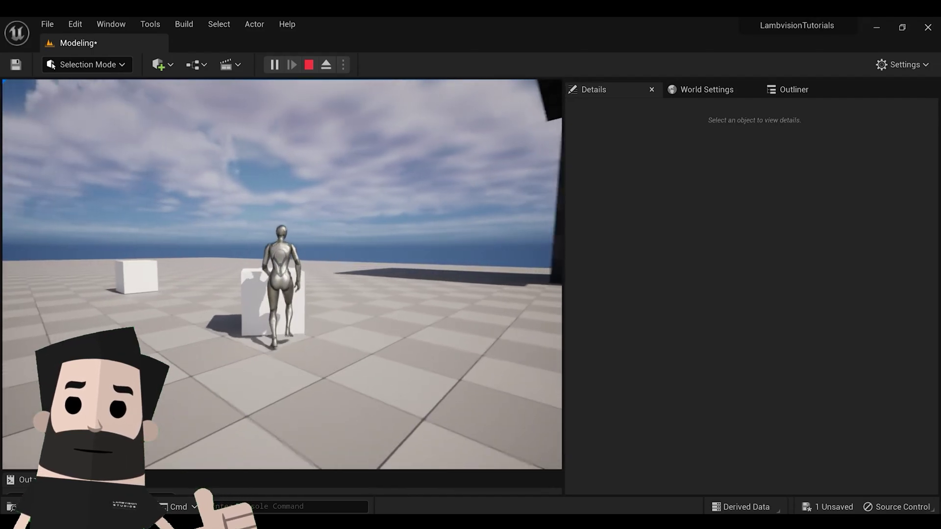
key(a)
key(w)
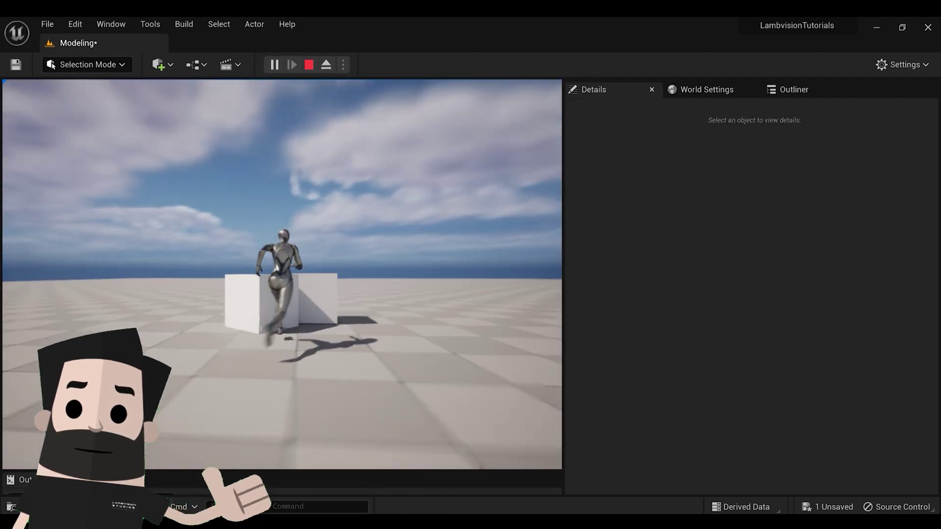
key(w)
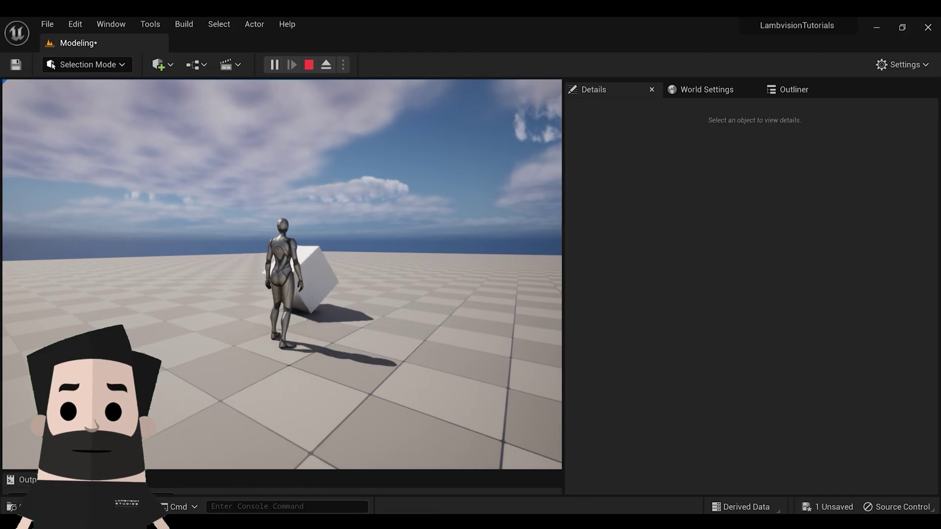
key(Escape)
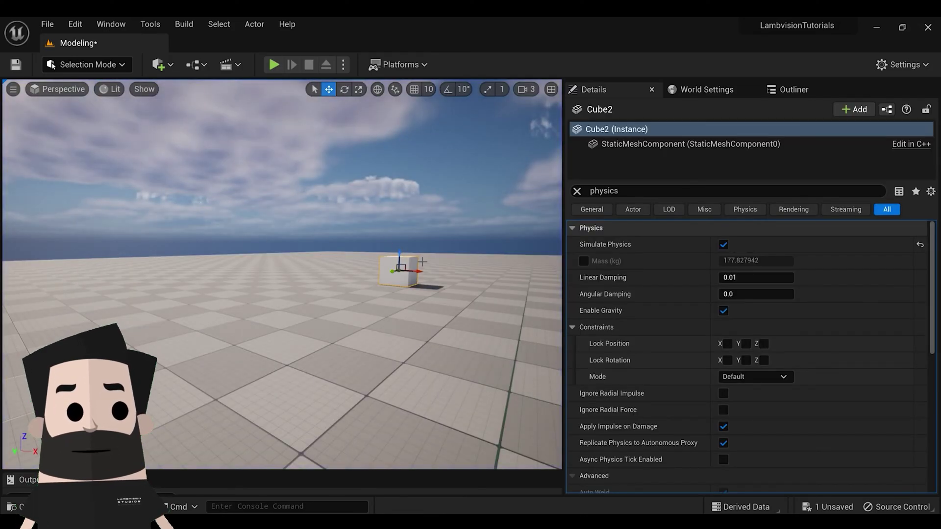
Step: Override the cube's mass and set it to 1 kg
right_drag(422, 263, 512, 269)
key(w)
key(w)
key(s)
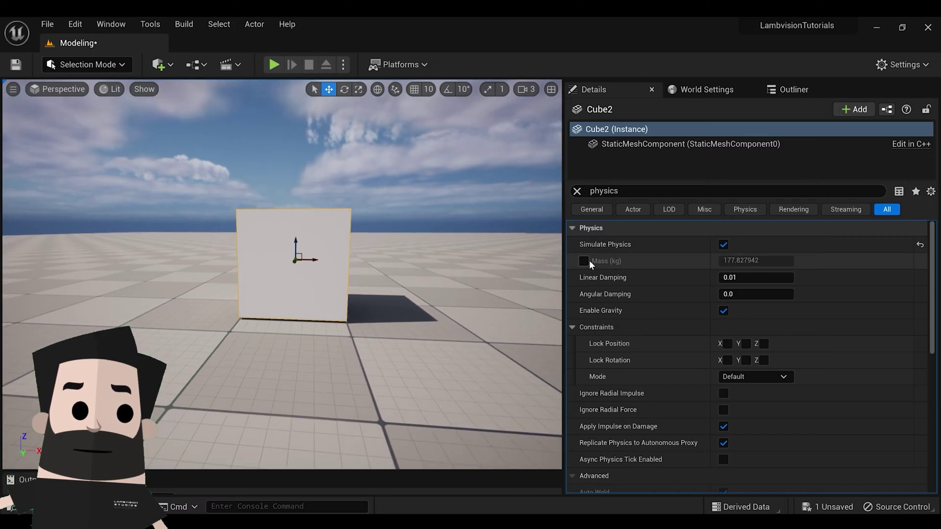
click(586, 262)
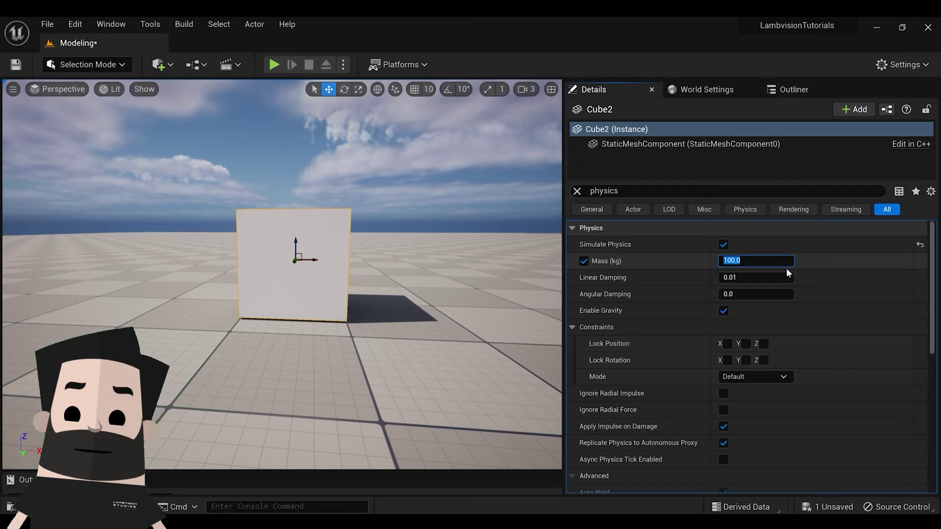
text(1)
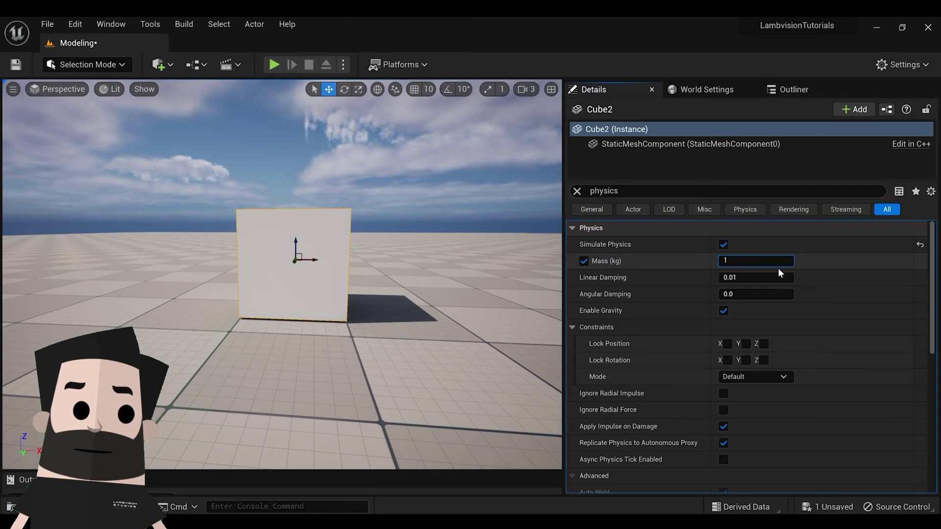
key(Return)
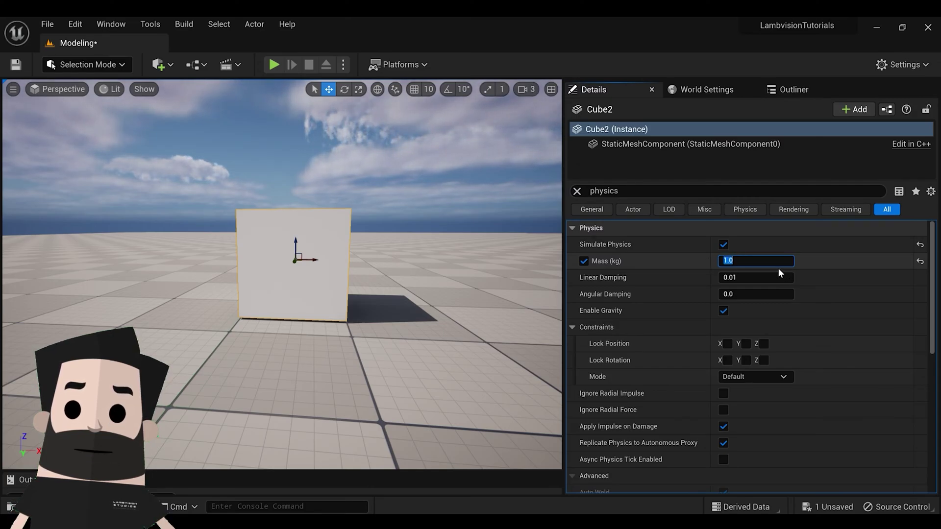
Step: Play the level, run and jump the character into the 1 kg cube to test pushing it, and stop playing
click(276, 63)
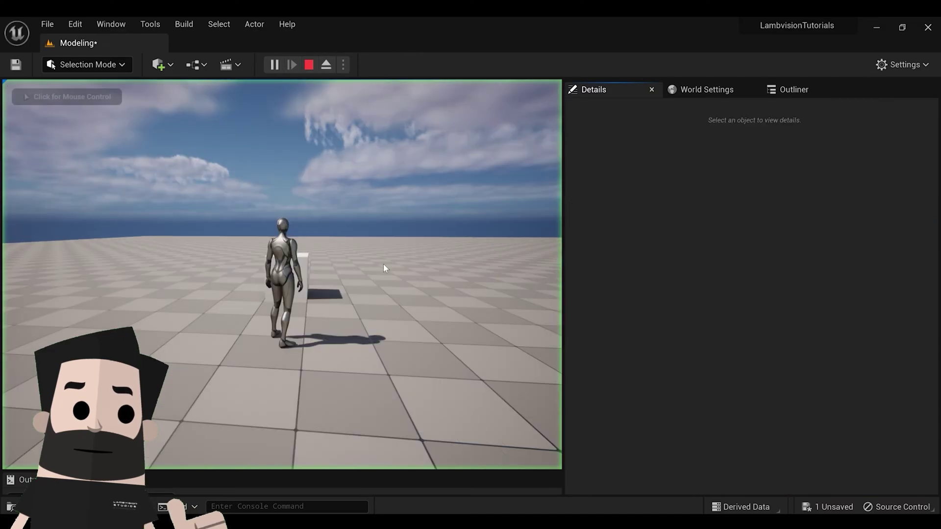
key(space)
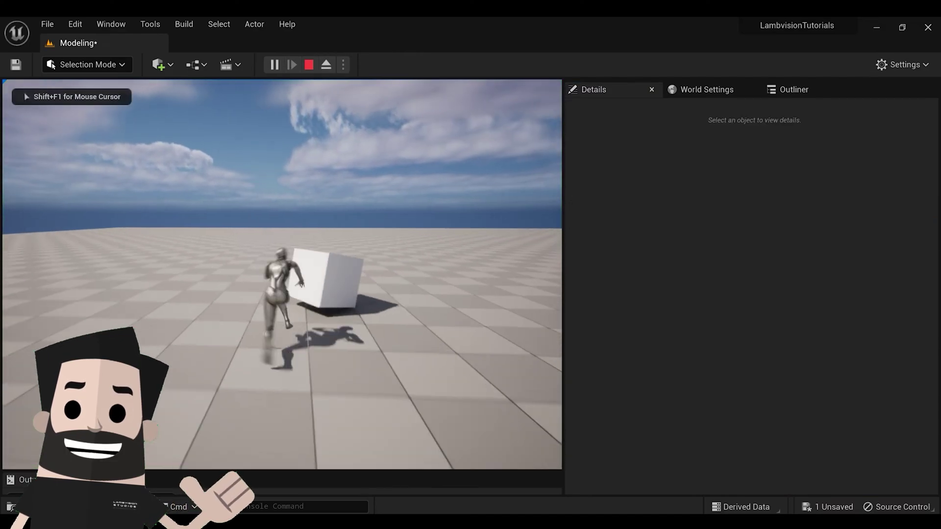
key(space)
key(d)
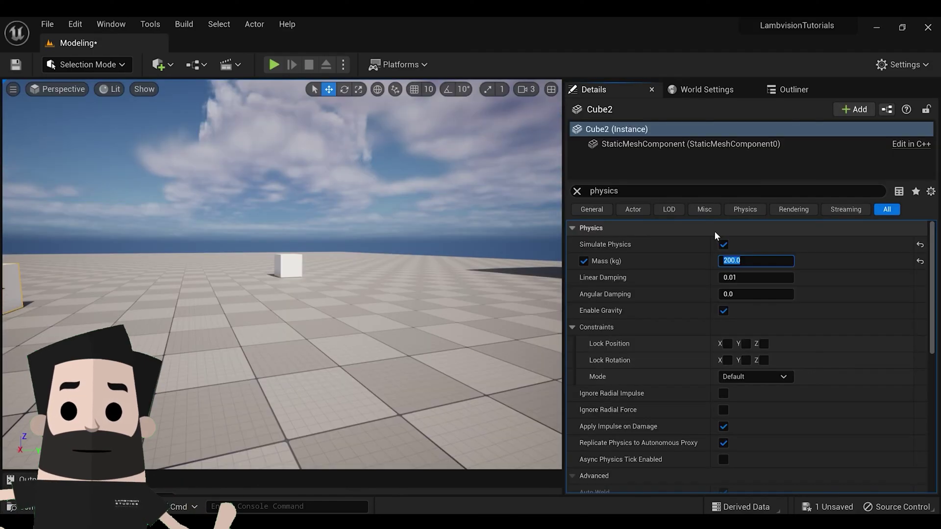
Step: Set the physics cube's mass to 400 kg
text(3)
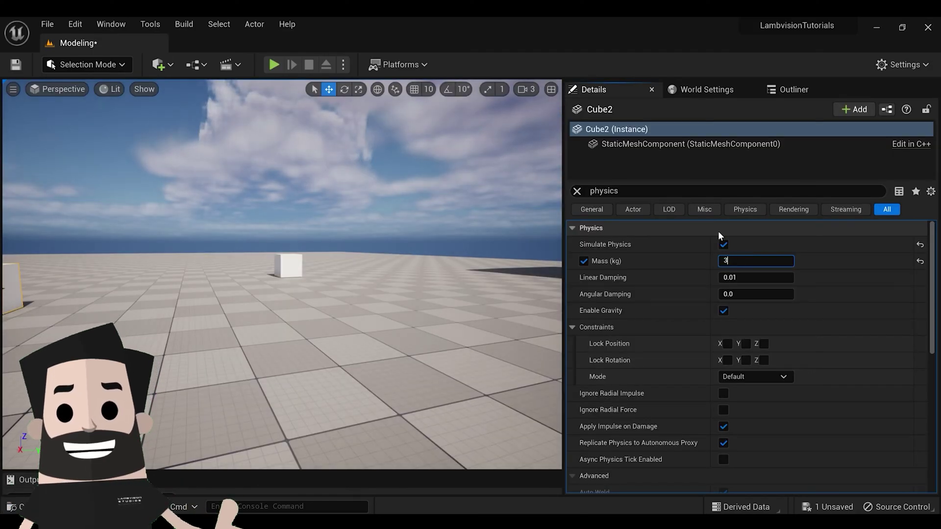
text(4)
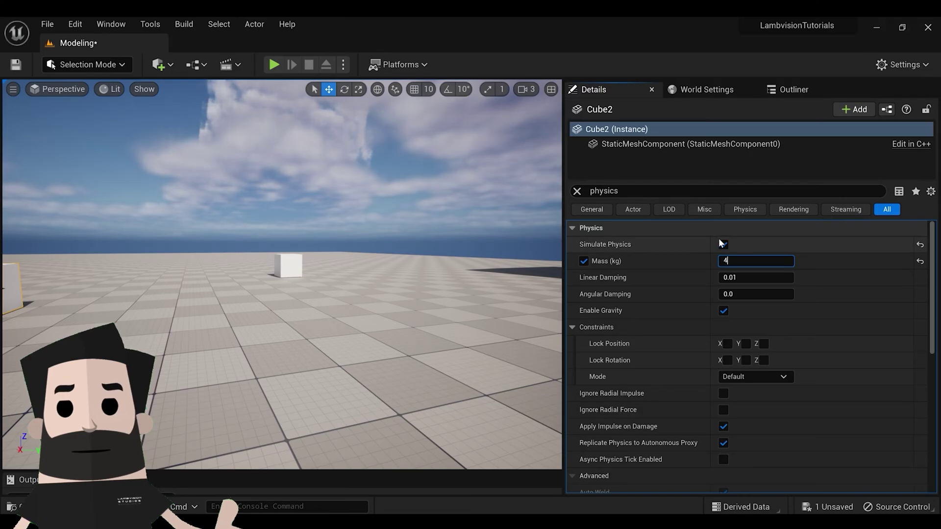
text(00)
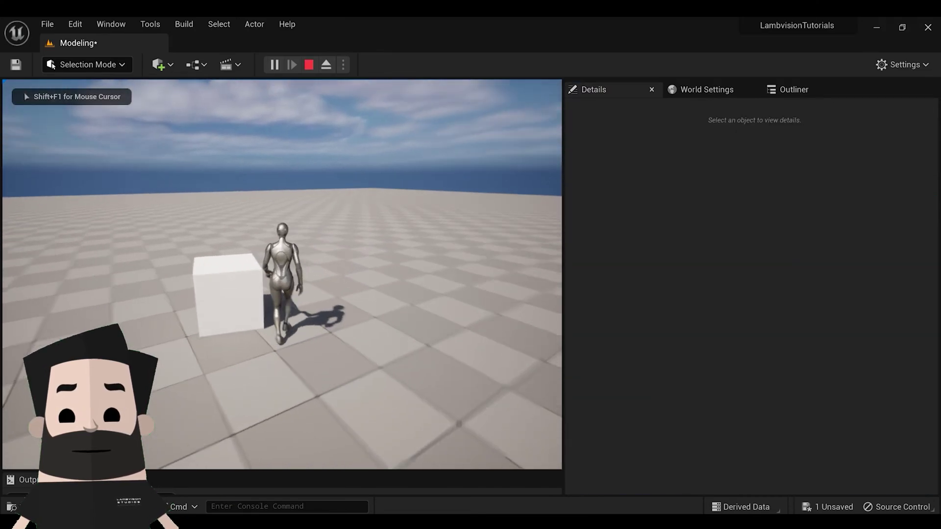
Step: Push the 400 kg cube from different sides with the character in a play session, and end the session
text(w)
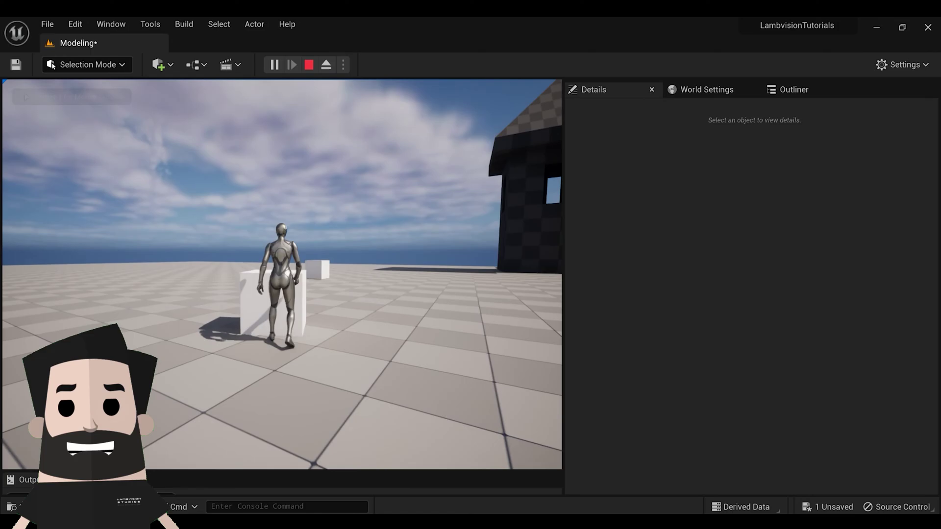
text(dw)
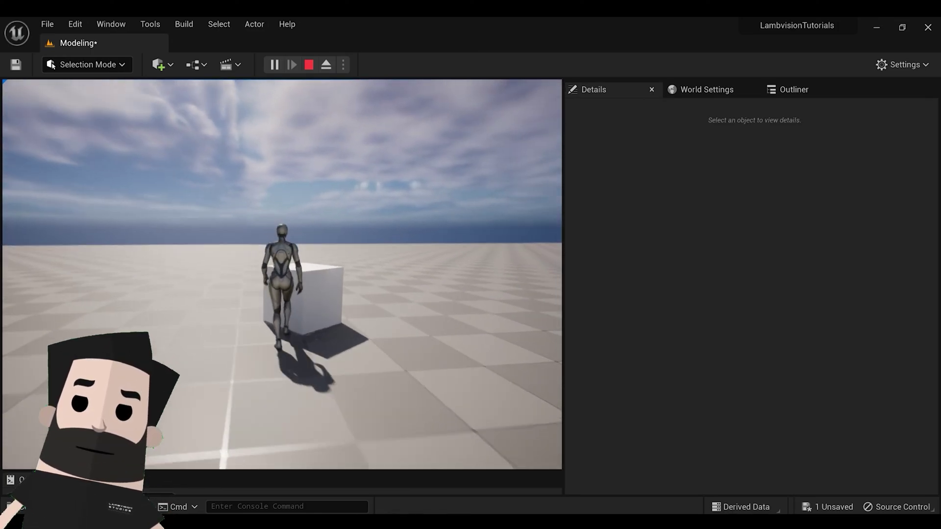
text(w)
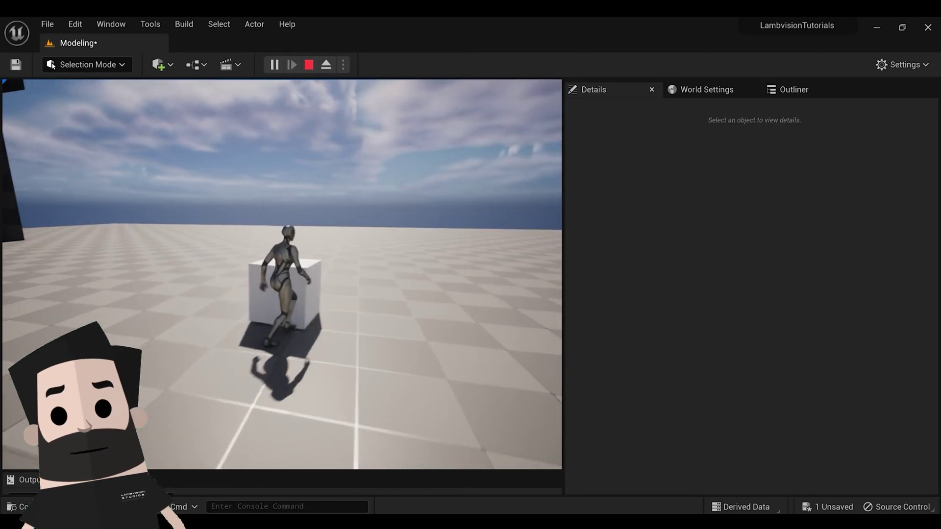
text(d)
key(Escape)
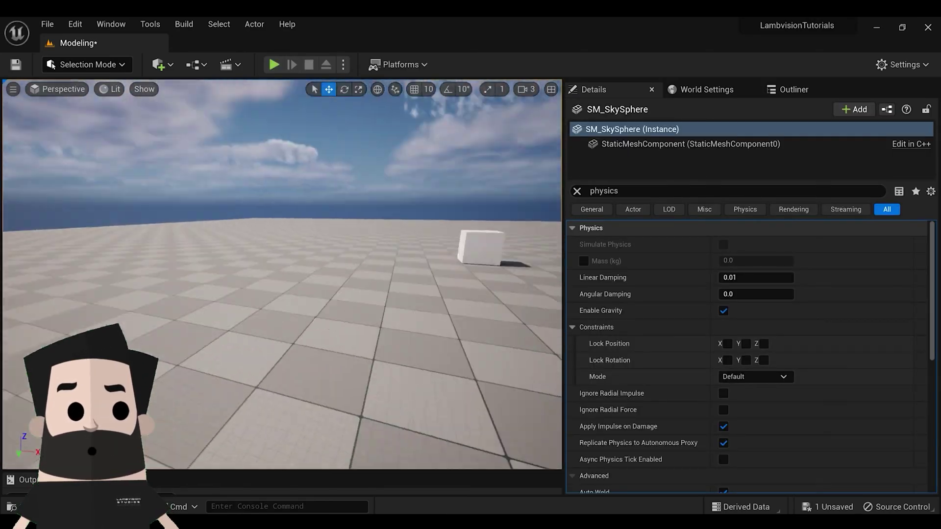
Step: Turn off Enable Gravity for the physics cube and lift it well above the floor
key(w)
key(a)
right_drag(282, 274, 441, 280)
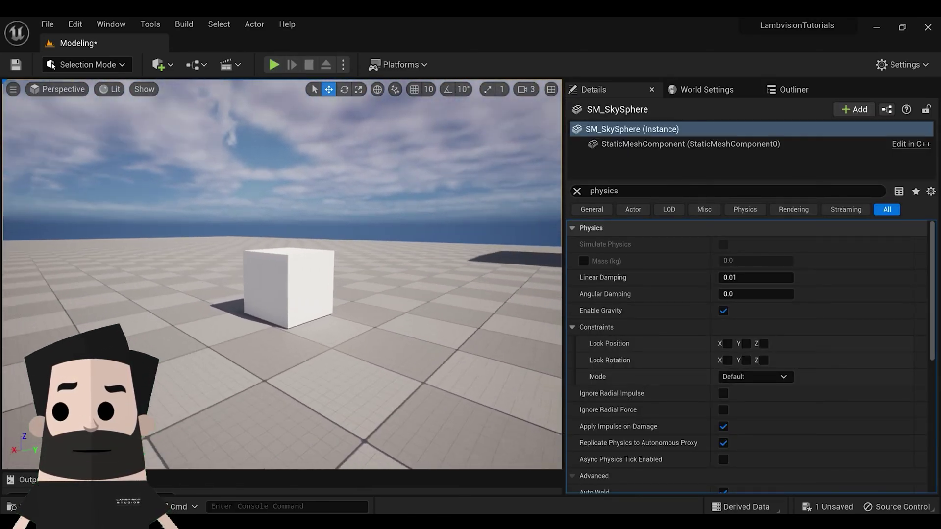
key(w)
mouse_move(308, 293)
right_down()
mouse_move(128, 286)
mouse_move(295, 297)
right_up()
key(w)
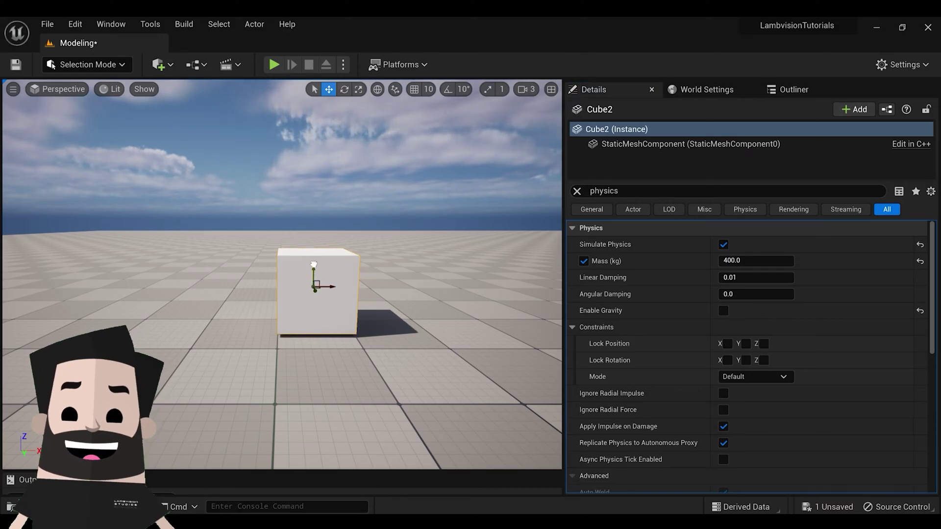
drag(315, 251, 334, 149)
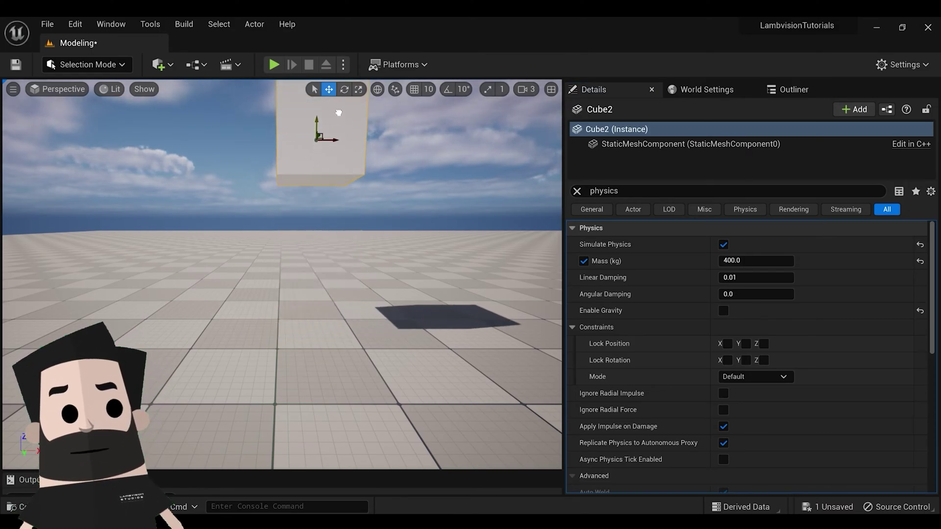
Step: Play the level and jump the character into the gravity-free cube to knock it around in the air
click(274, 64)
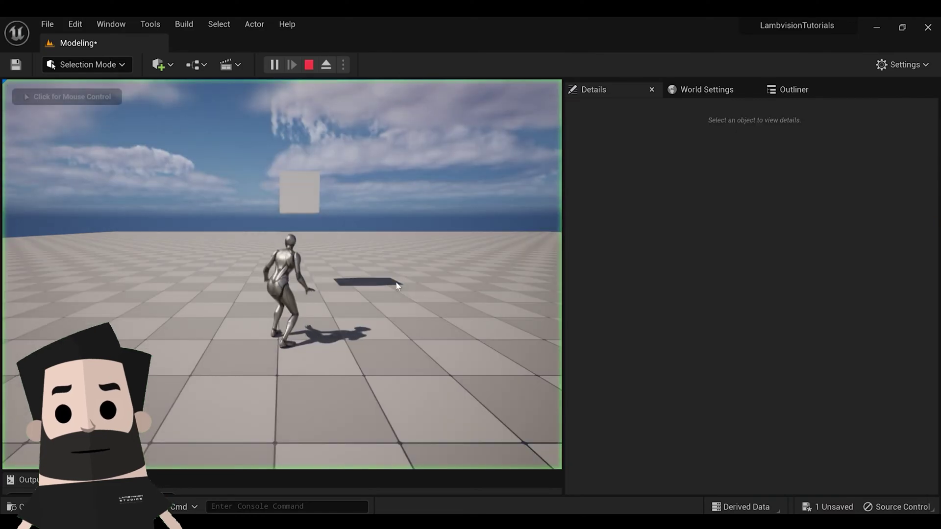
key(w)
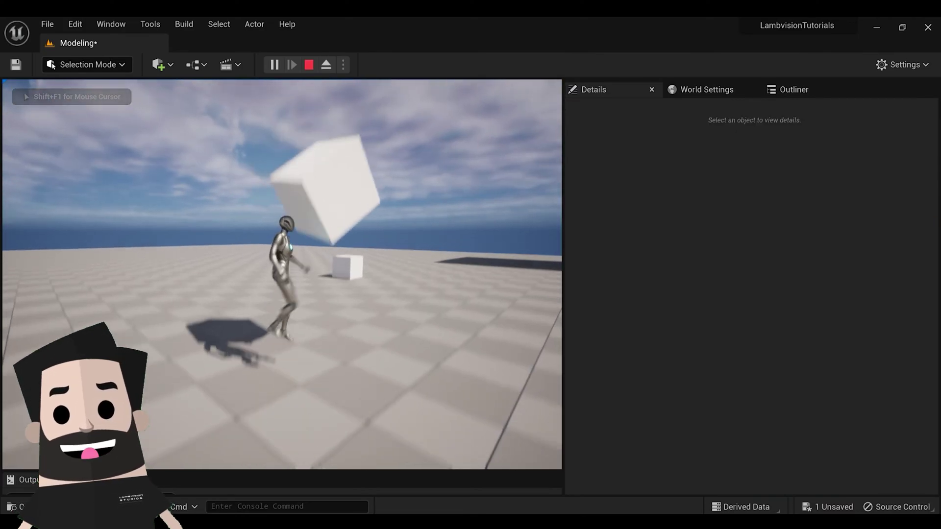
key(space)
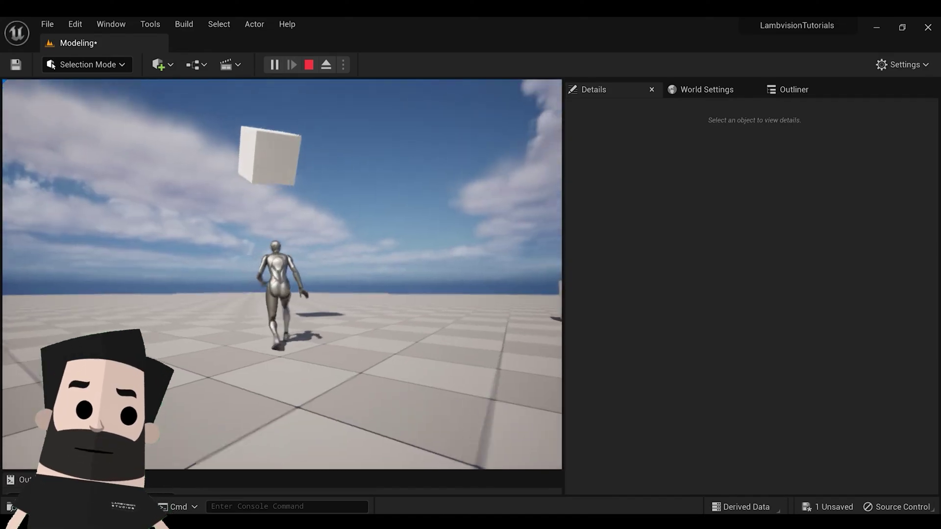
key(space)
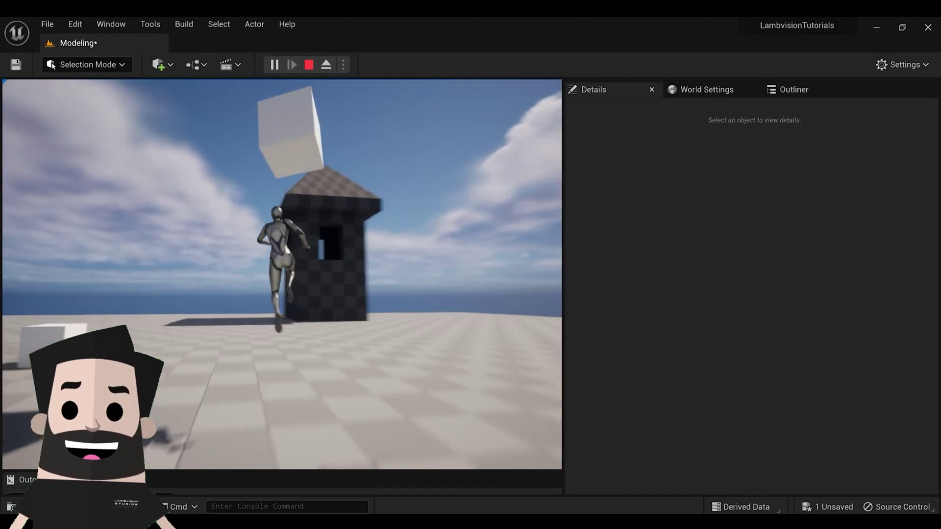
key(space)
Step: Follow the floating cube with the character towards the tower, watch it drift, and stop playing
key(s)
key(w)
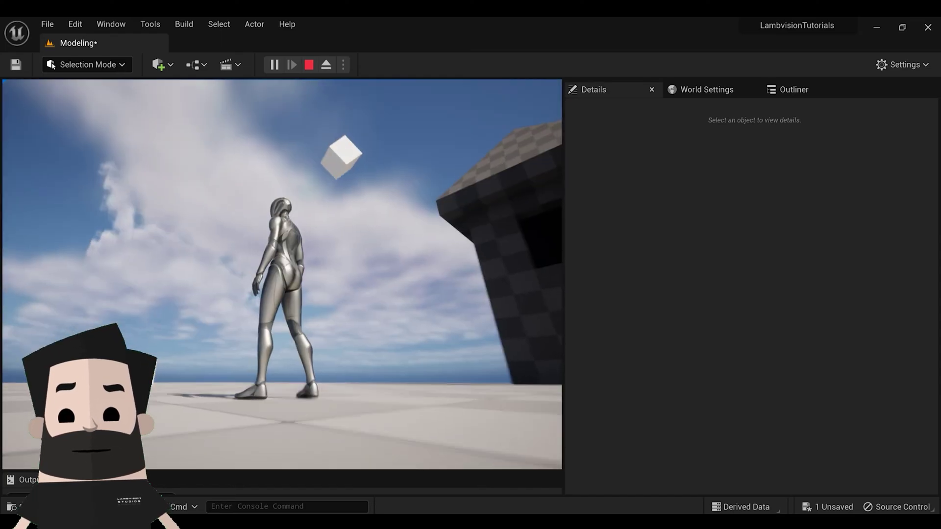
key(a)
key(w)
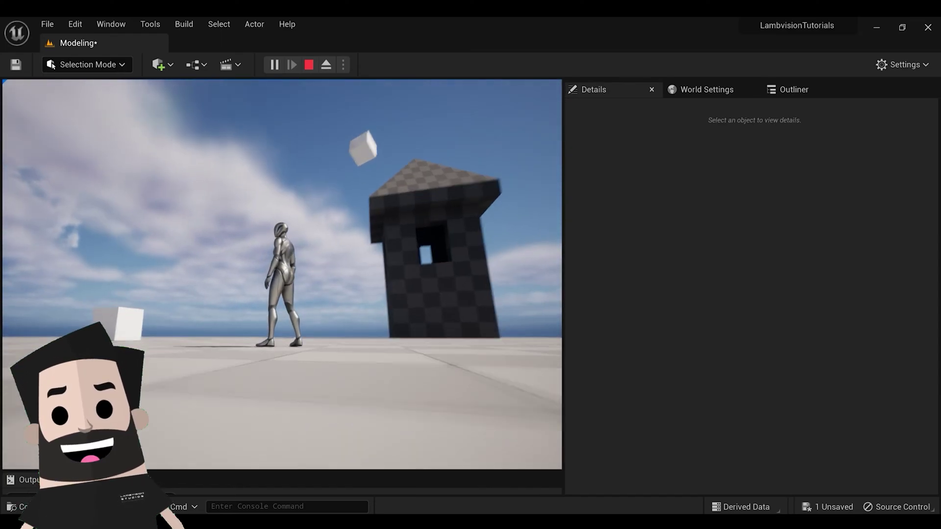
key(s)
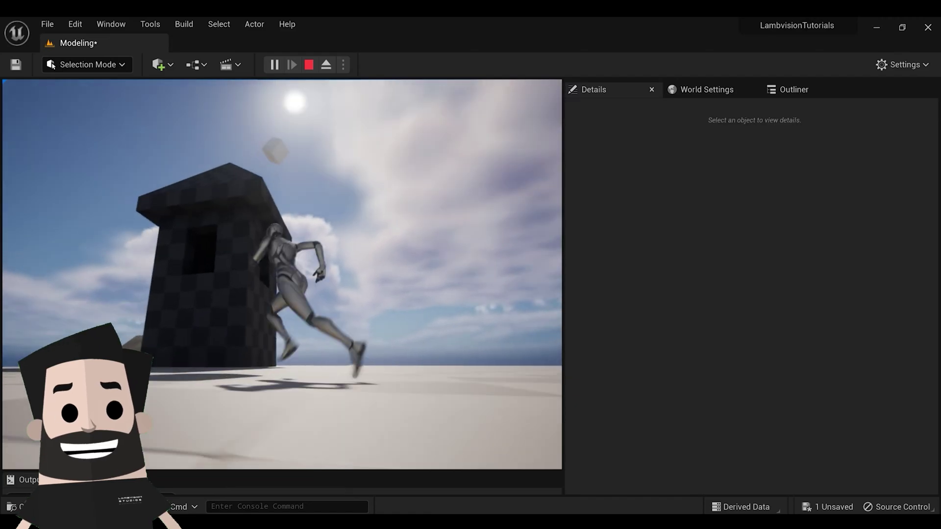
key(w)
key(d)
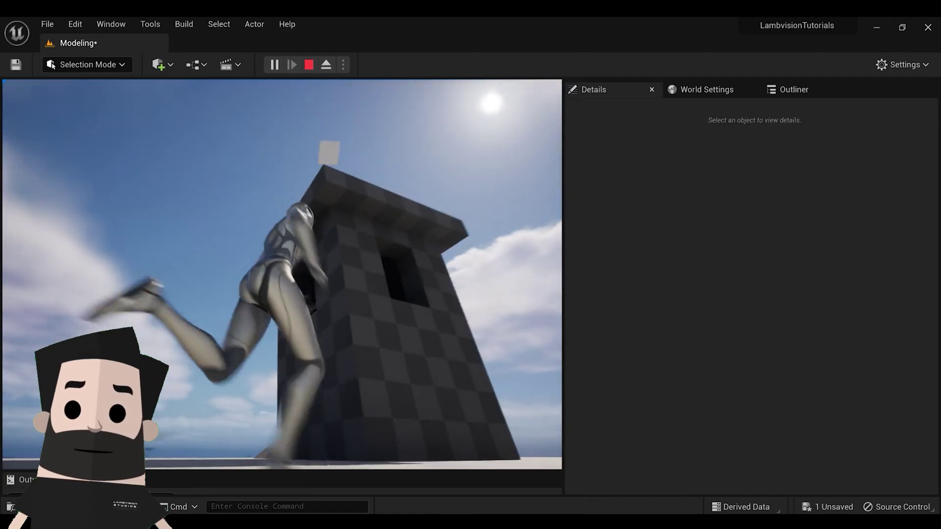
key(Escape)
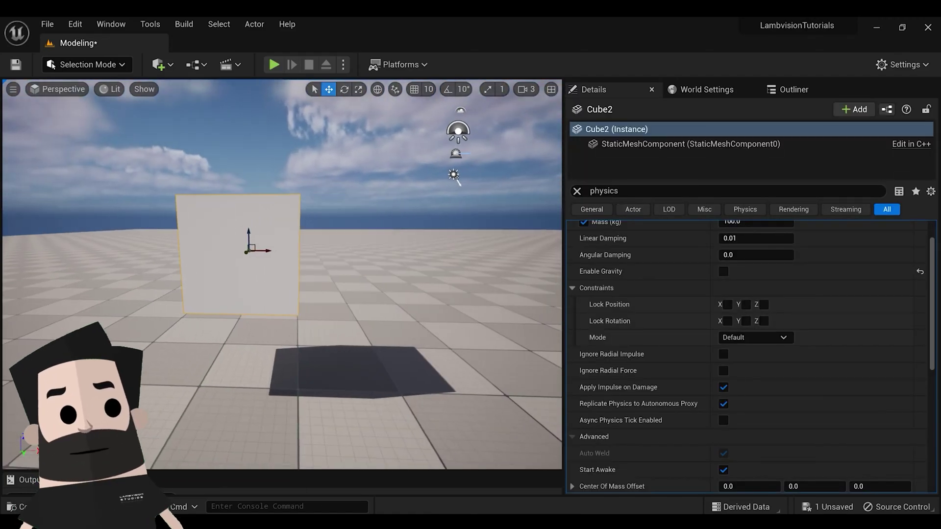
Step: Turn Enable Gravity back on for the raised cube
key(s)
right_drag(514, 331, 514, 331)
key(a)
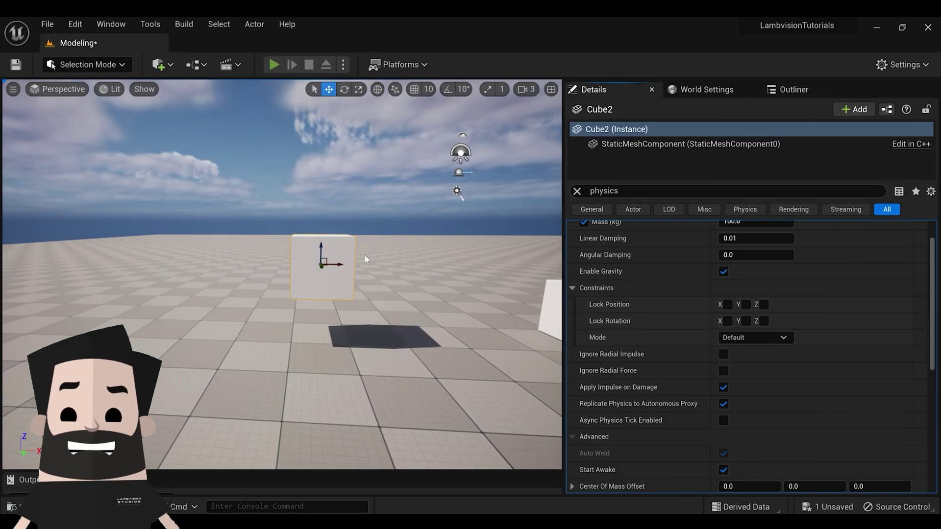
Step: Play the level to check how the raised cube behaves with gravity, run towards it, and stop playing
key(alt+p)
key(w)
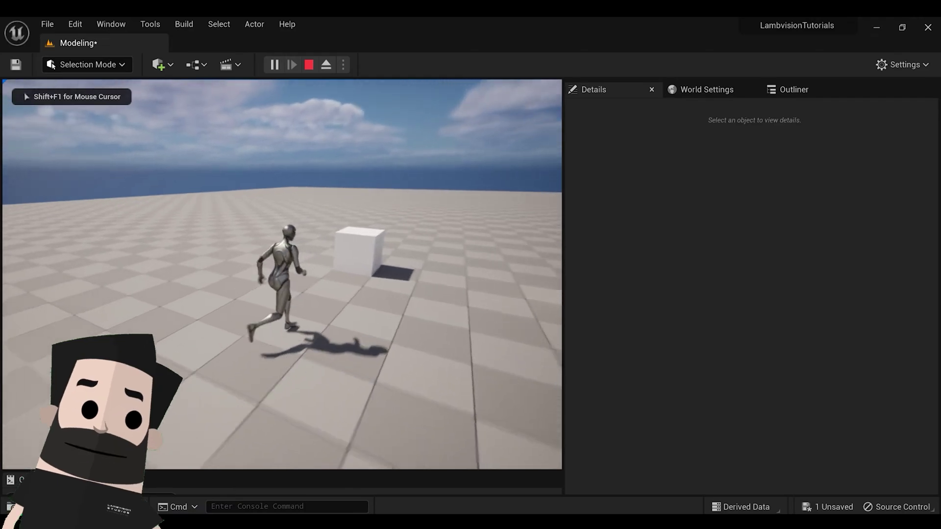
key(w)
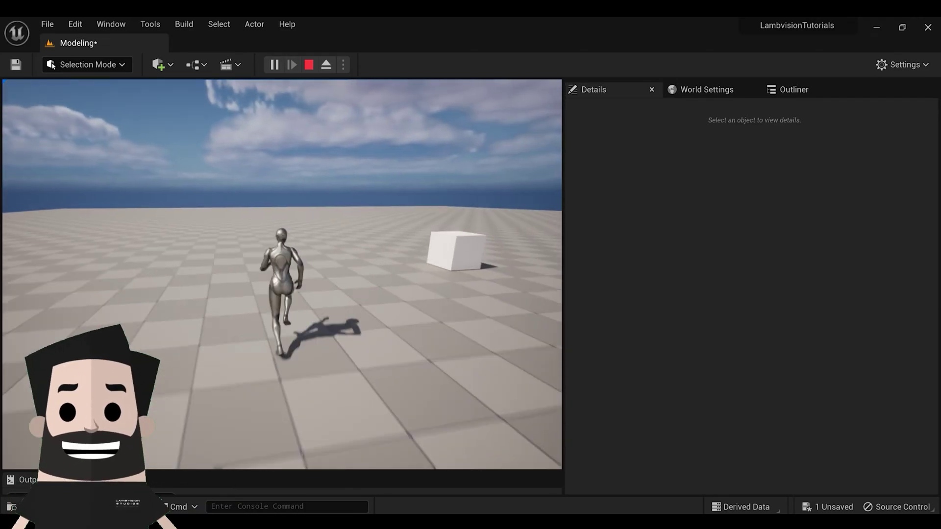
key(Escape)
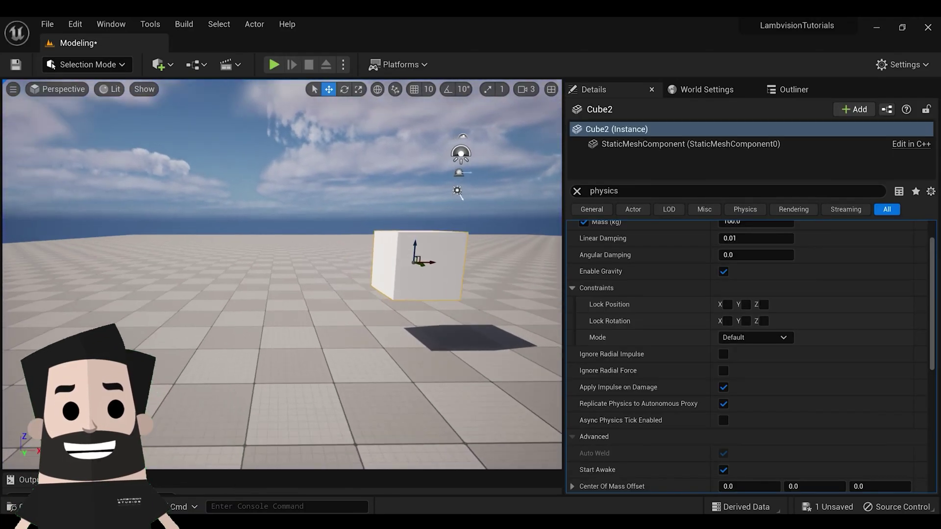
Step: Add a sphere shape to the level, scale it up uniformly well beyond the cube's size, and raise it to rest on the floor
right_drag(160, 121, 74, 123)
click(161, 67)
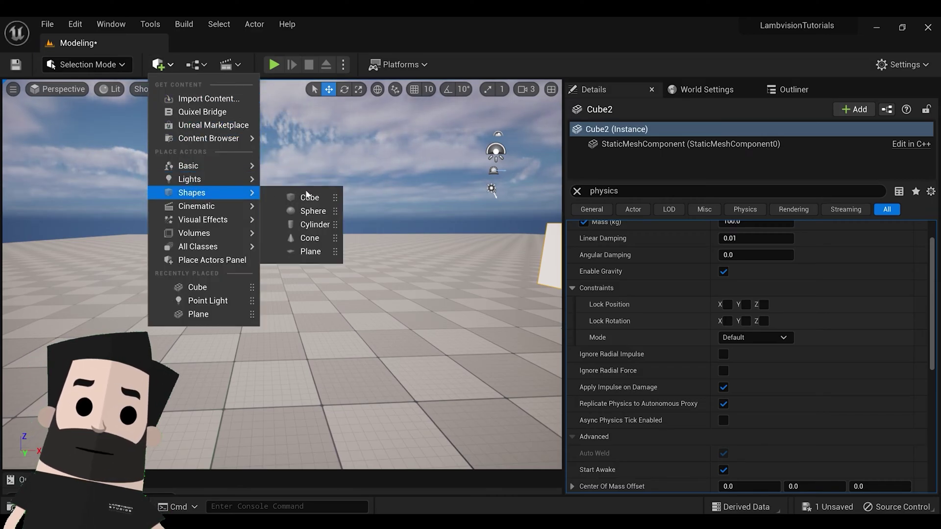
click(312, 211)
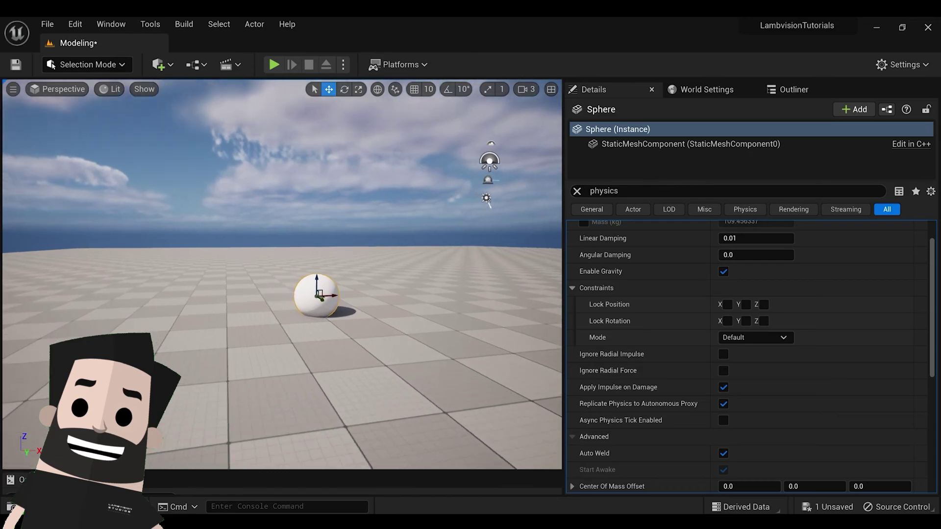
right_drag(359, 310, 378, 322)
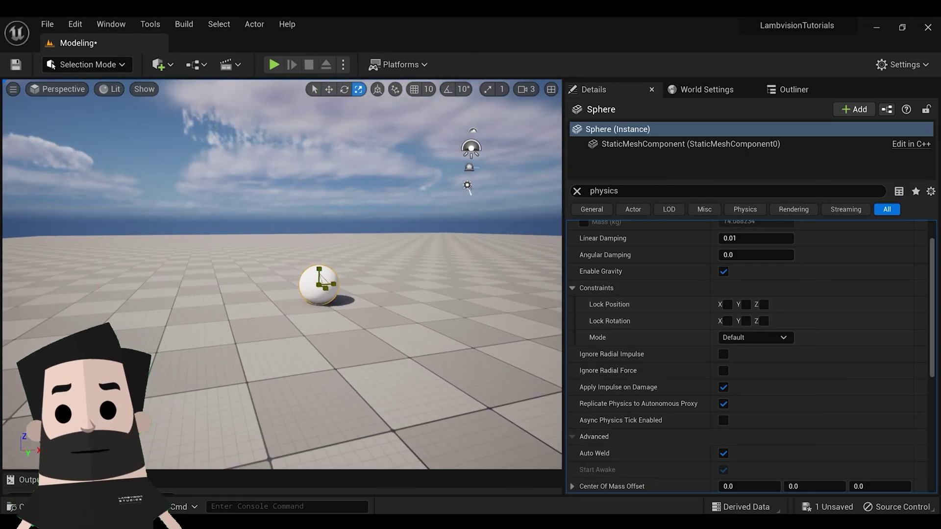
drag(319, 285, 343, 209)
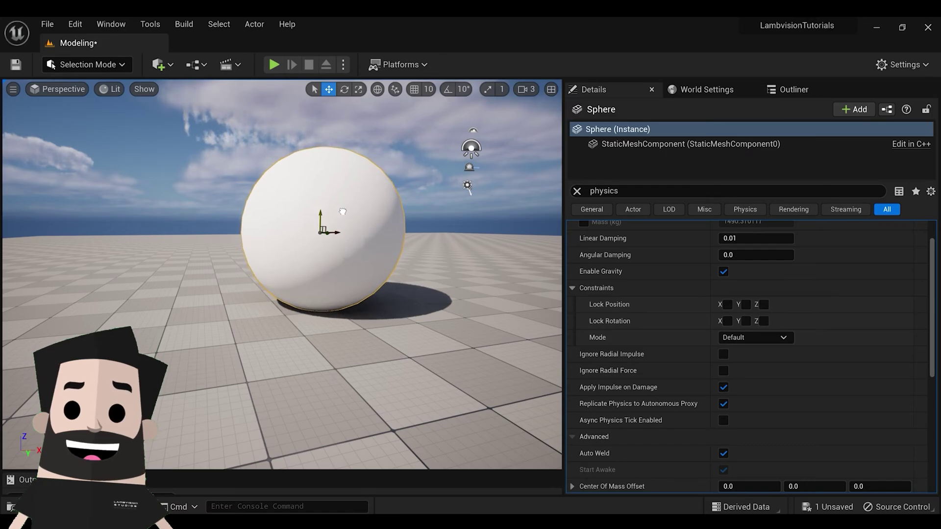
Step: Play the level, run the character into the large sphere from different sides to test pushing it, and stop playing
click(275, 66)
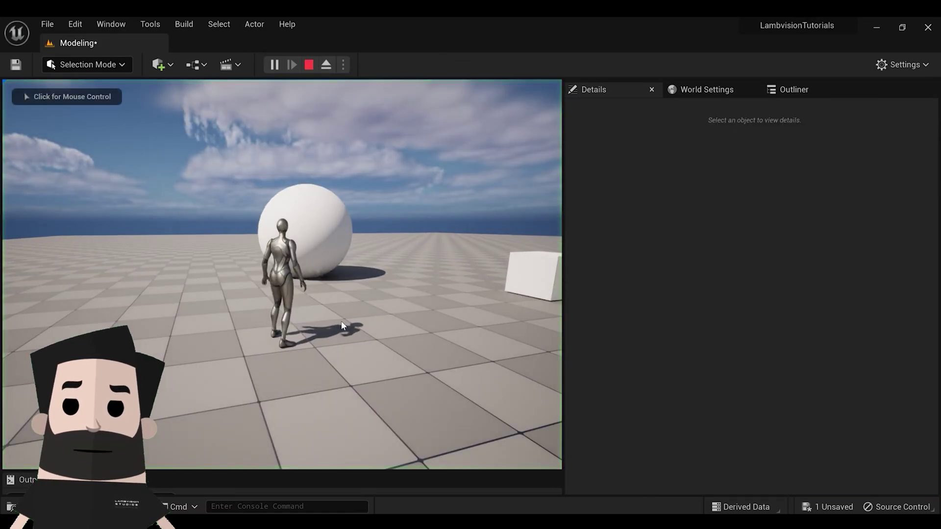
click(342, 326)
key(w)
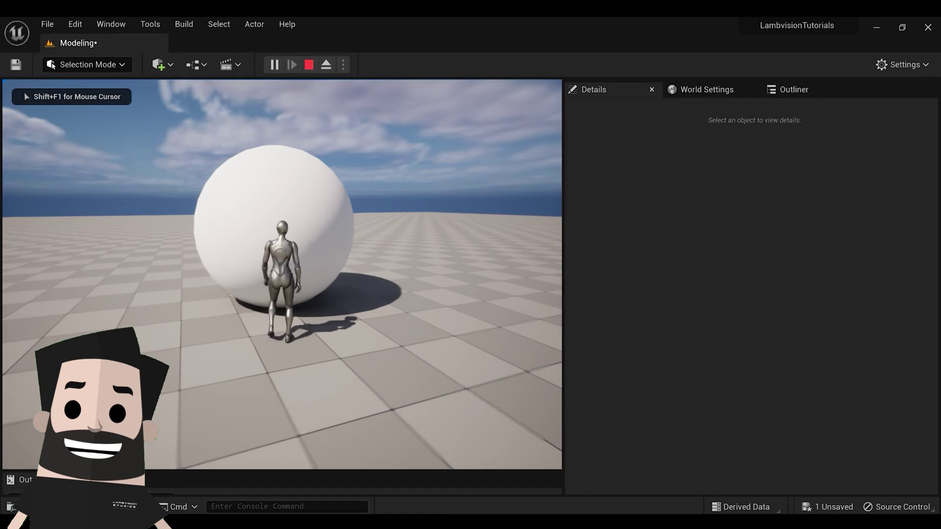
key(d)
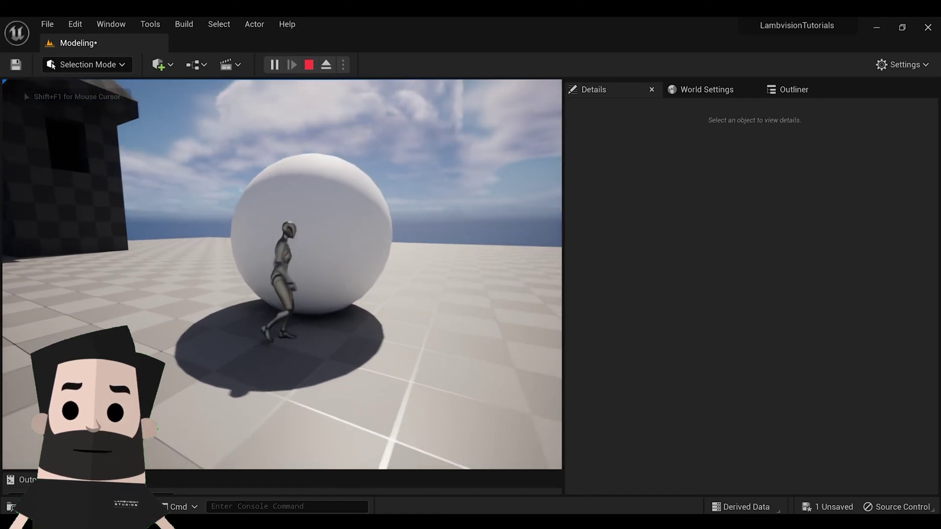
key(d)
key(w)
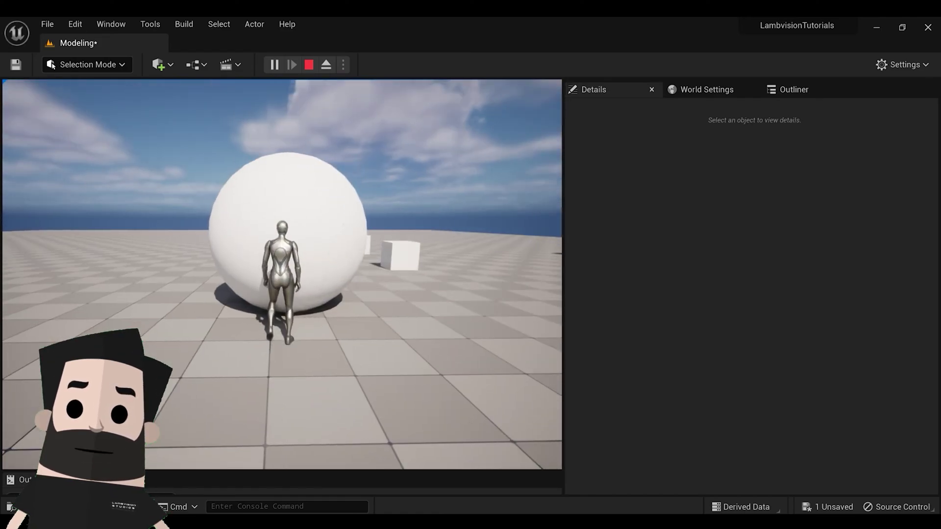
key(a)
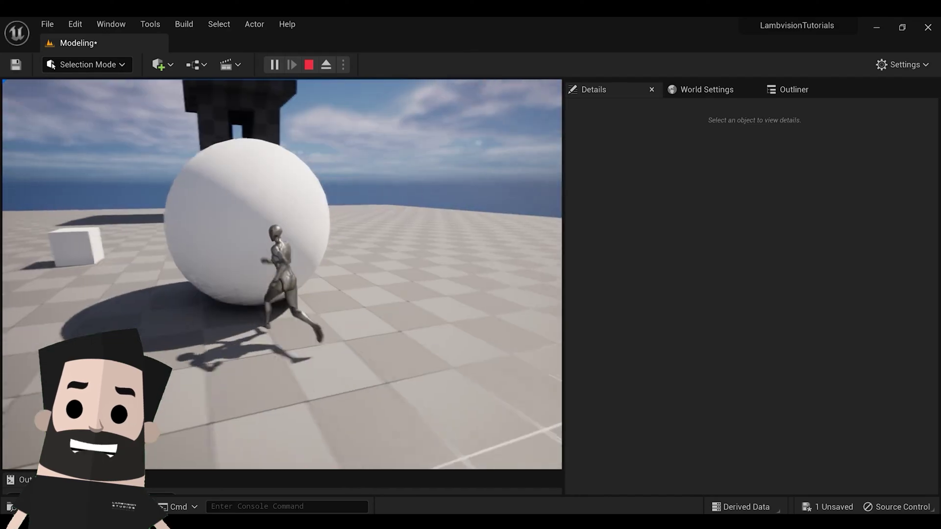
key(Escape)
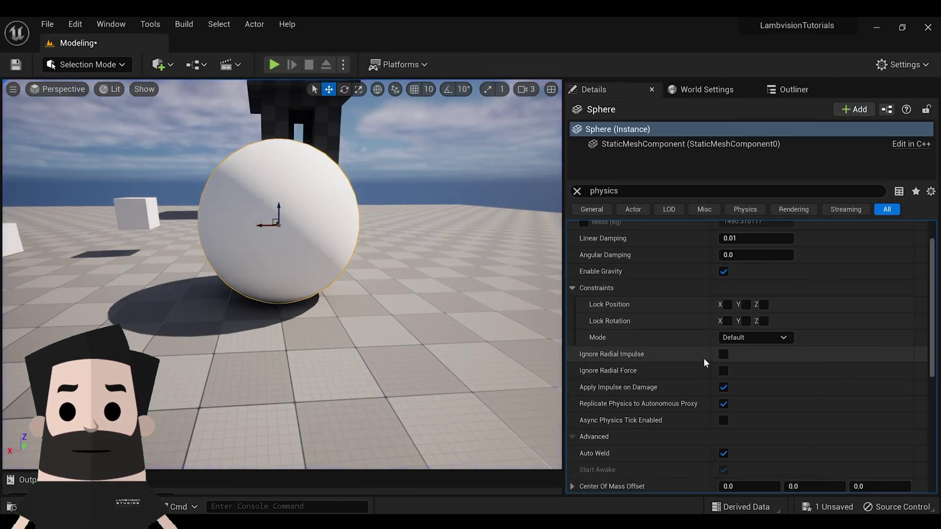
Step: Play the level again from a view facing the tower, push against the sphere with its default mass, and stop playing
scroll(696, 291, up, 2)
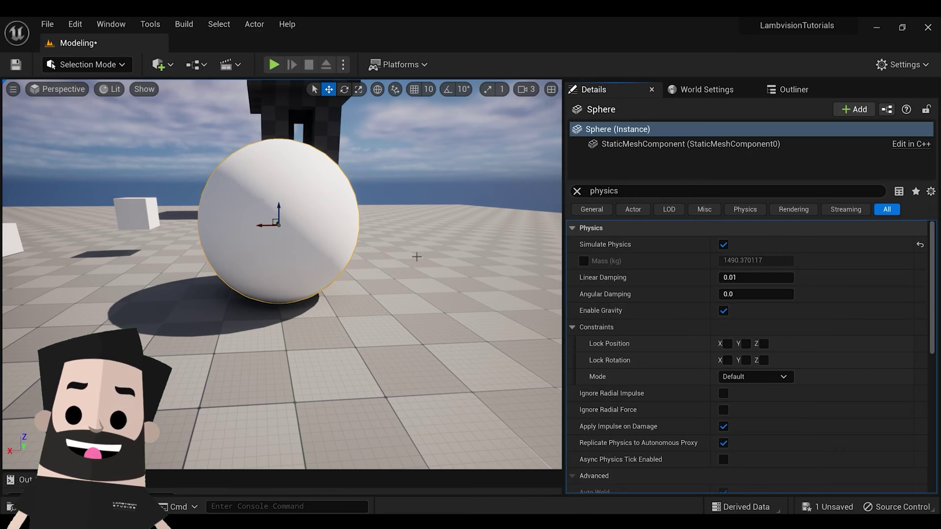
right_drag(304, 196, 294, 183)
click(274, 64)
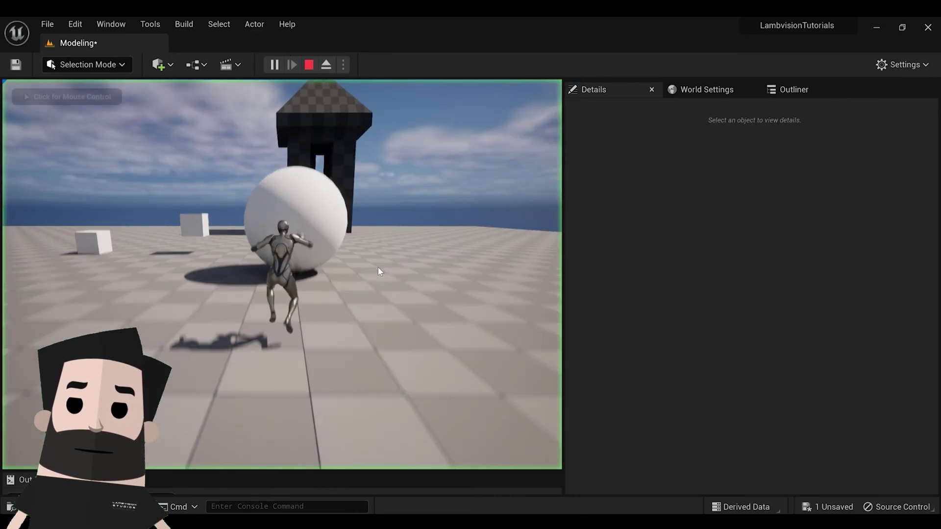
click(377, 293)
key(w)
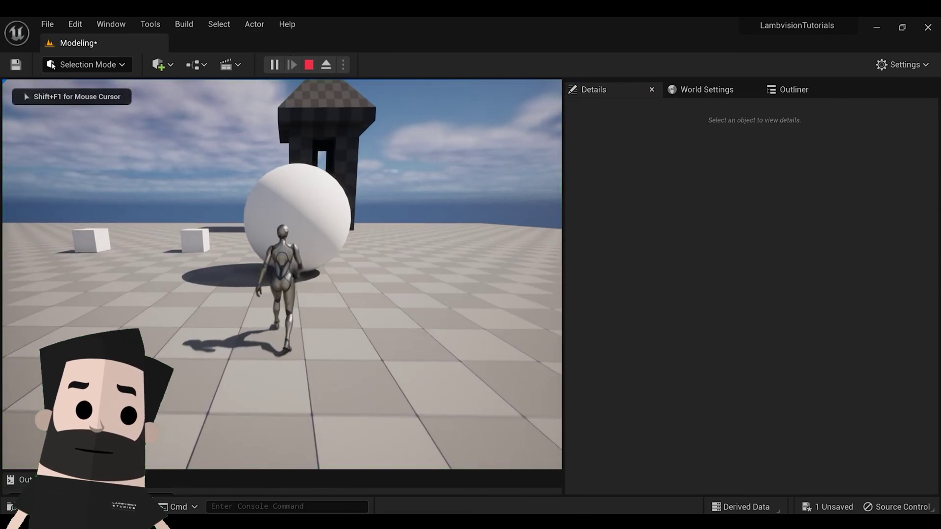
key(w)
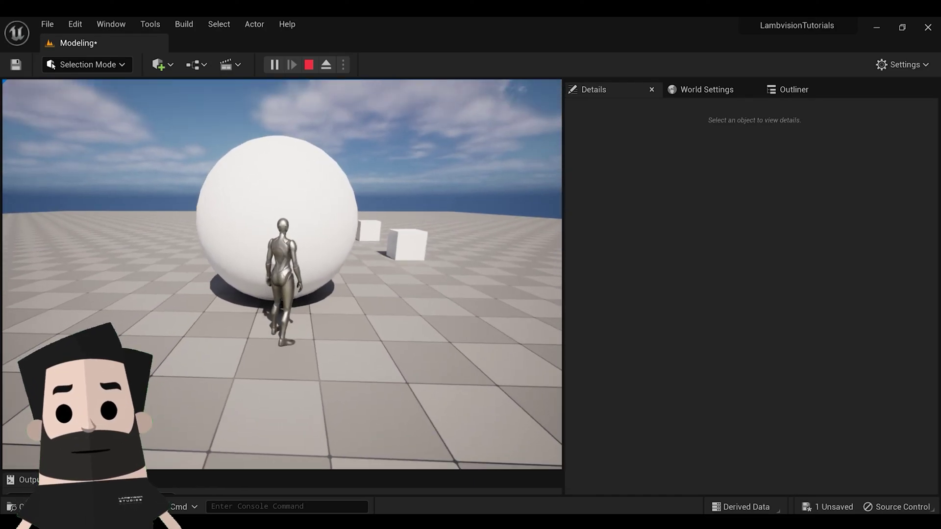
key(Escape)
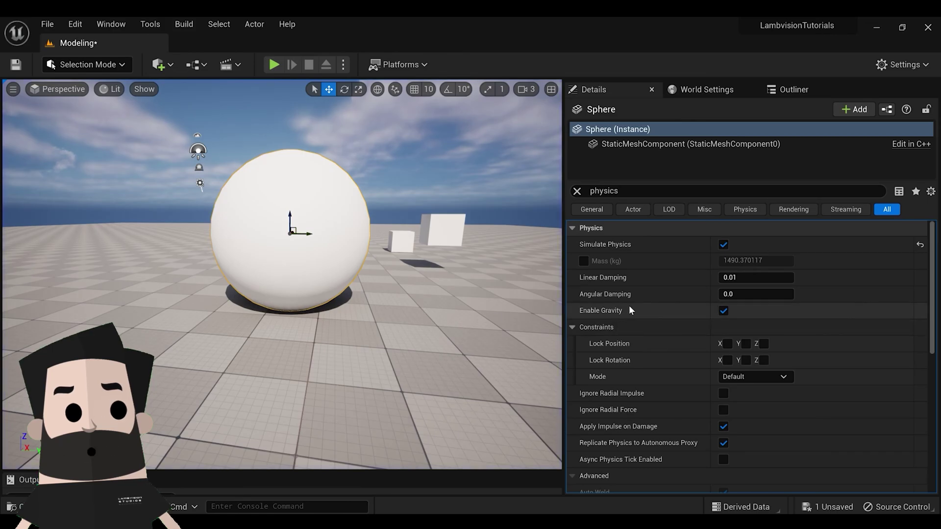
Step: Override the sphere's mass at 100 kg, play the level to push the lighter sphere with the character, and stop playing
click(583, 261)
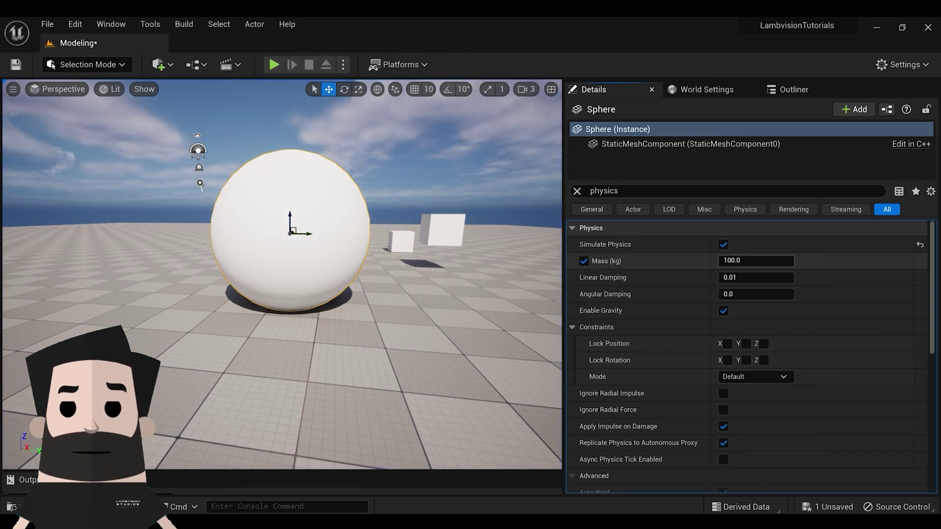
click(275, 65)
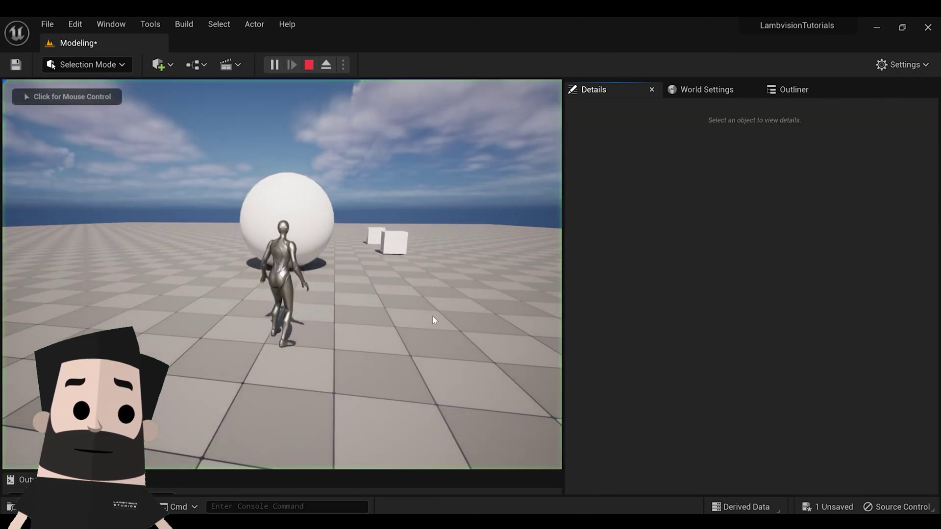
key(w)
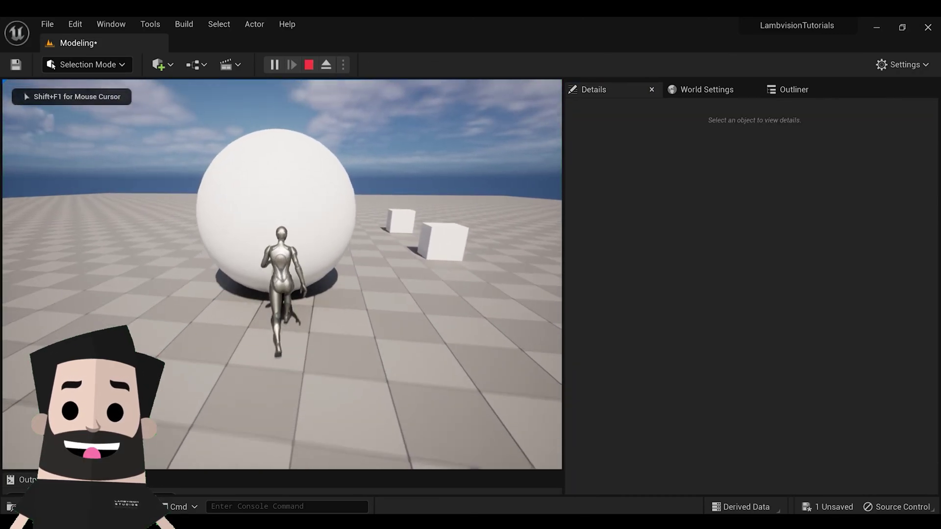
key(d)
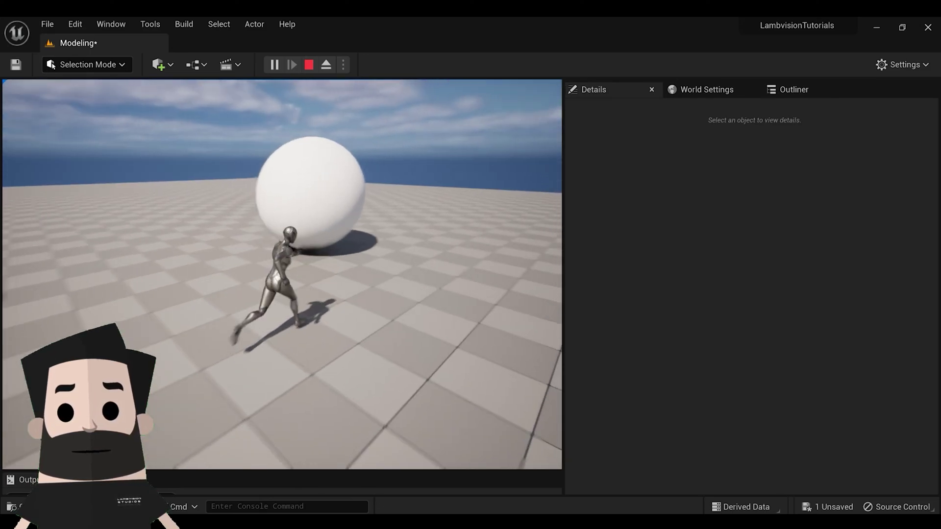
key(Escape)
Step: Turn off Enable Gravity for the sphere, play the level, and run and jump into the sphere with the character
key(f)
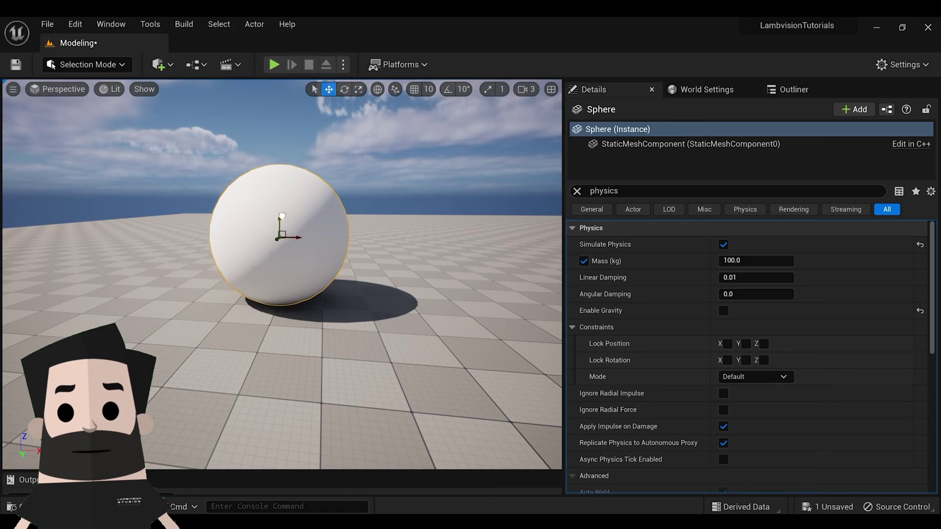
click(274, 65)
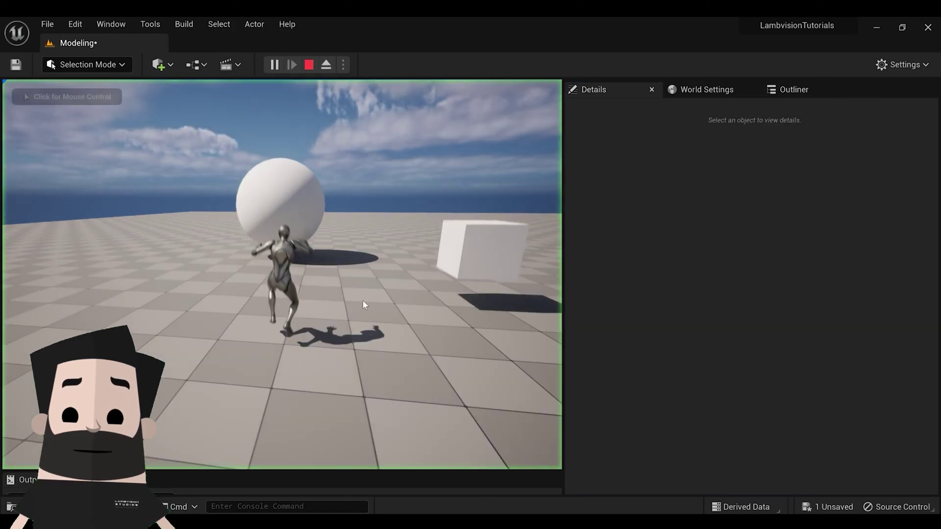
click(380, 313)
key(w)
key(space)
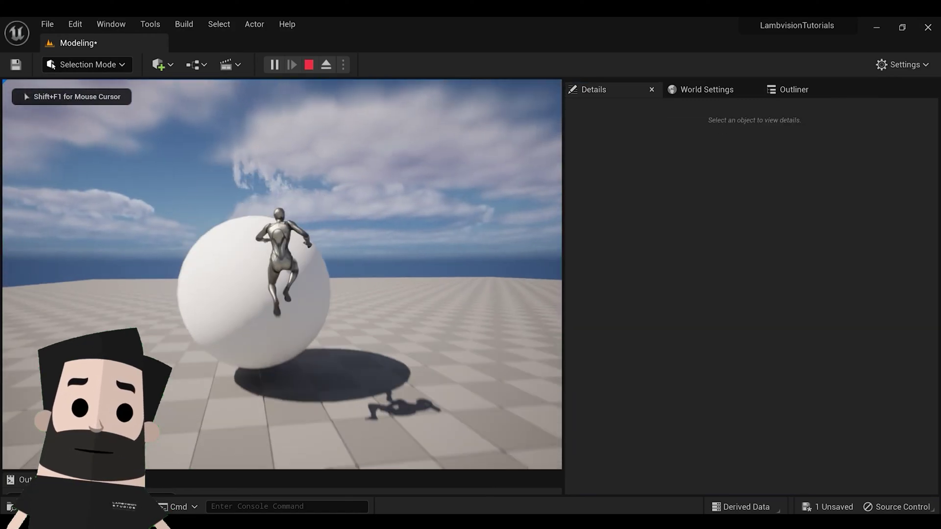
key(a)
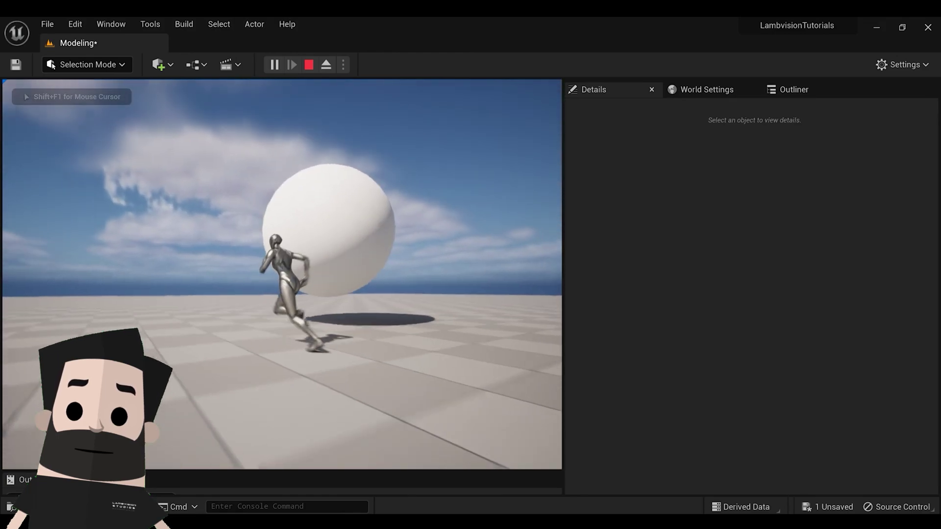
Step: Chase the floating sphere, jump into it from below to knock it higher, and watch it drift away
key(w)
key(space)
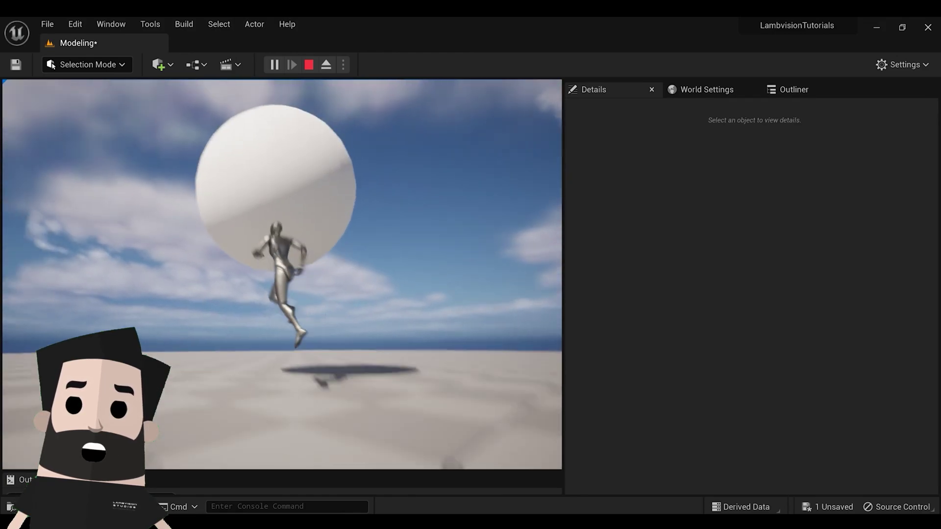
key(w)
key(space)
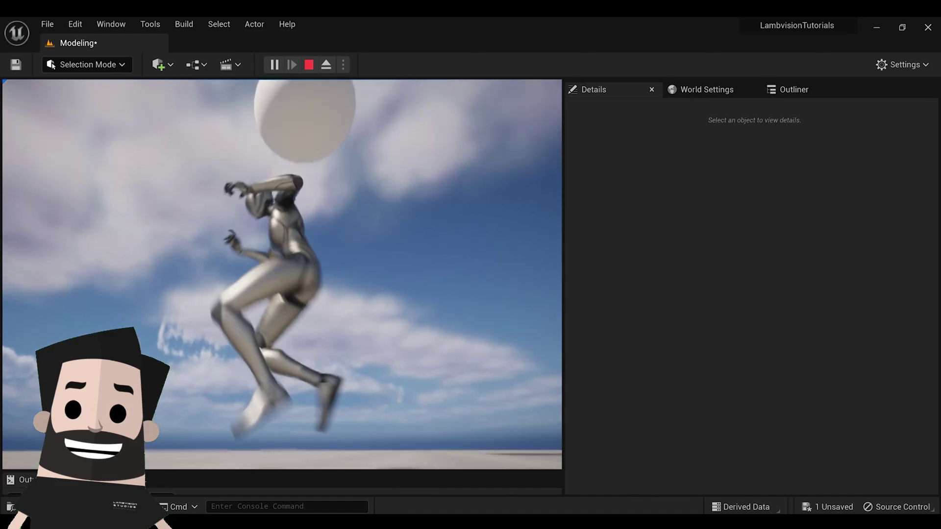
key(s)
key(space)
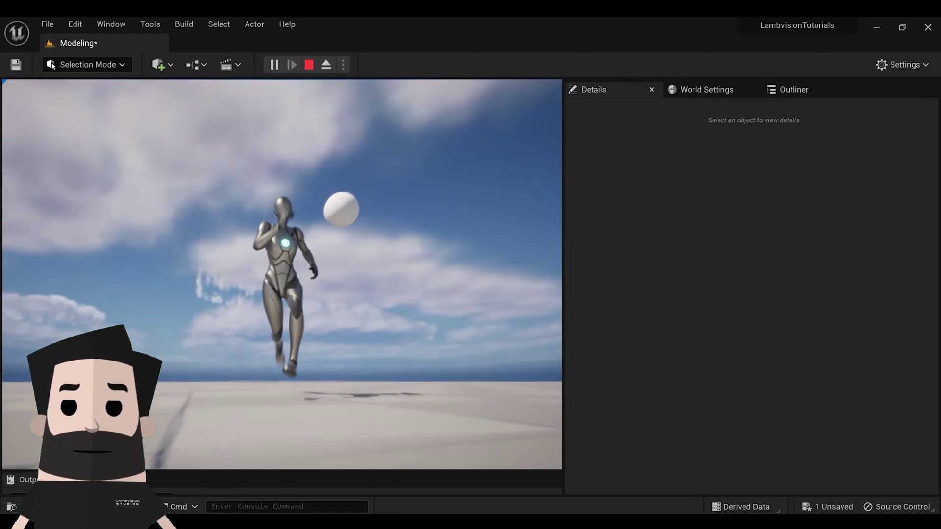
key(d)
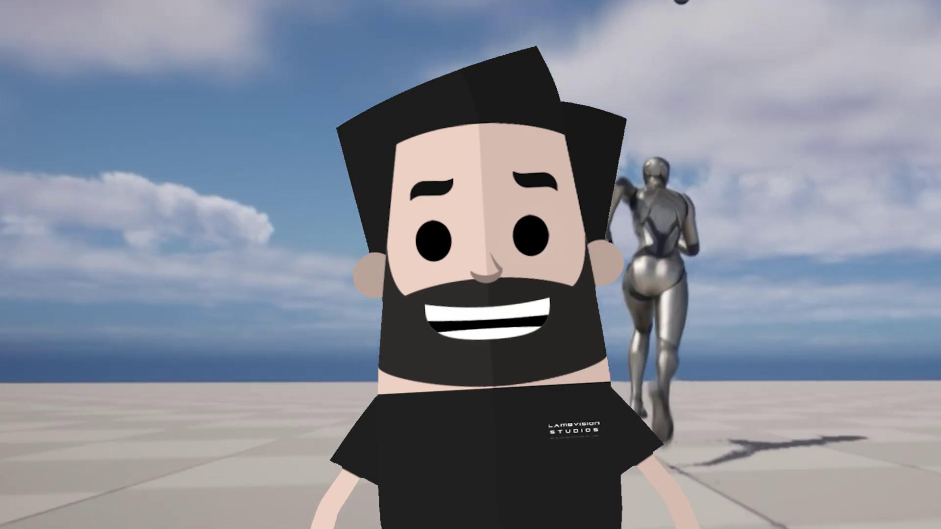
key(d)
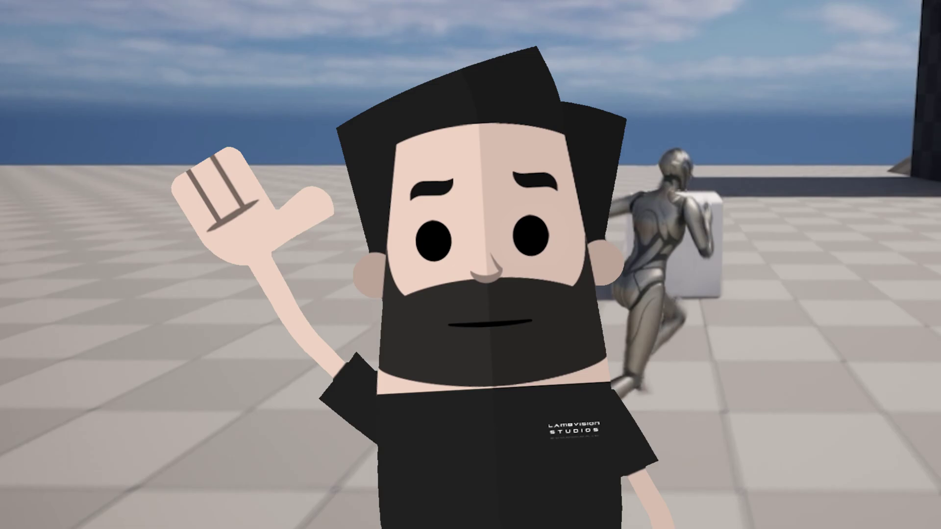
key(space)
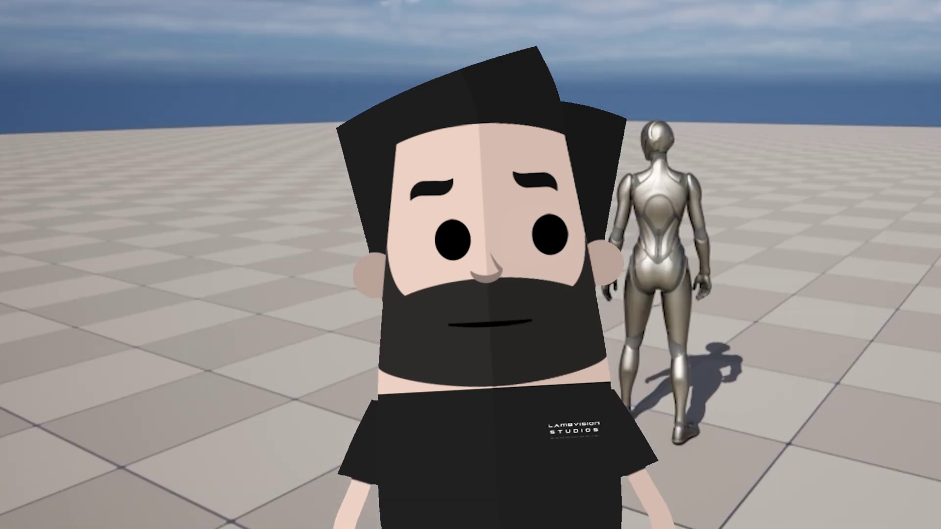